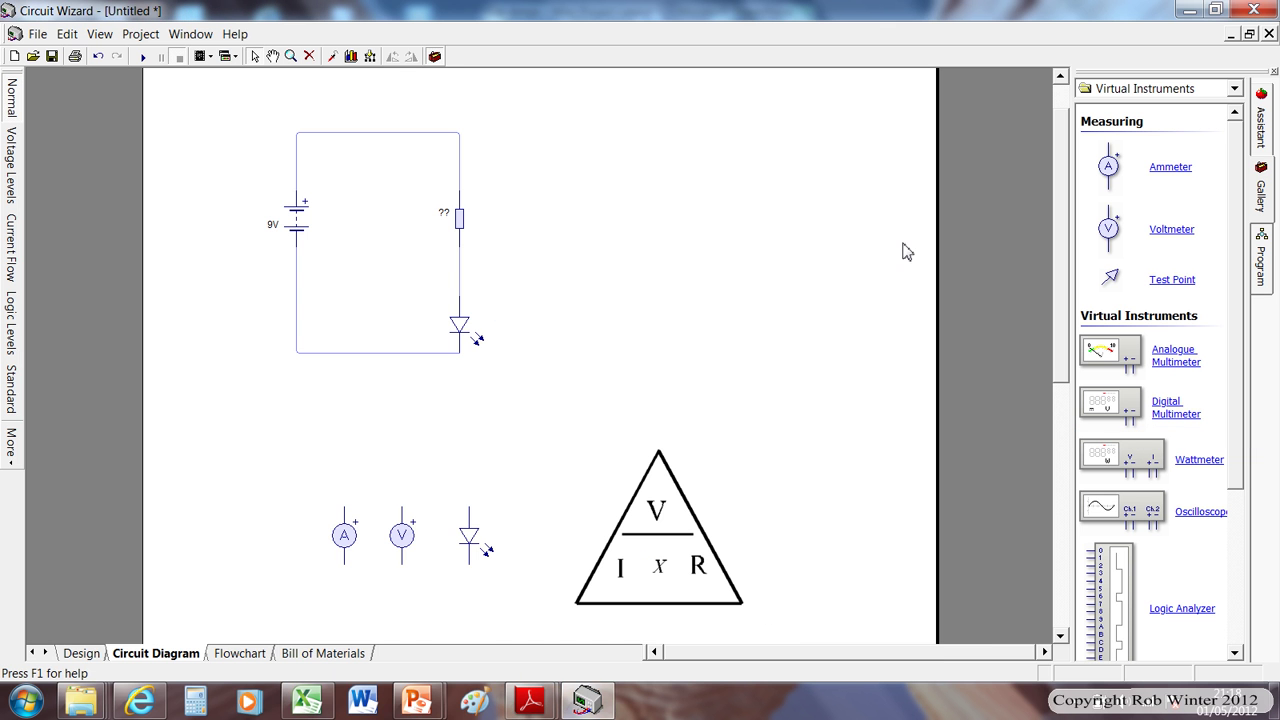
Bring up the 'OHMS LAW and LED resistor calculations' presentation from the PowerPoint taskbar preview
mouse_move(416, 700)
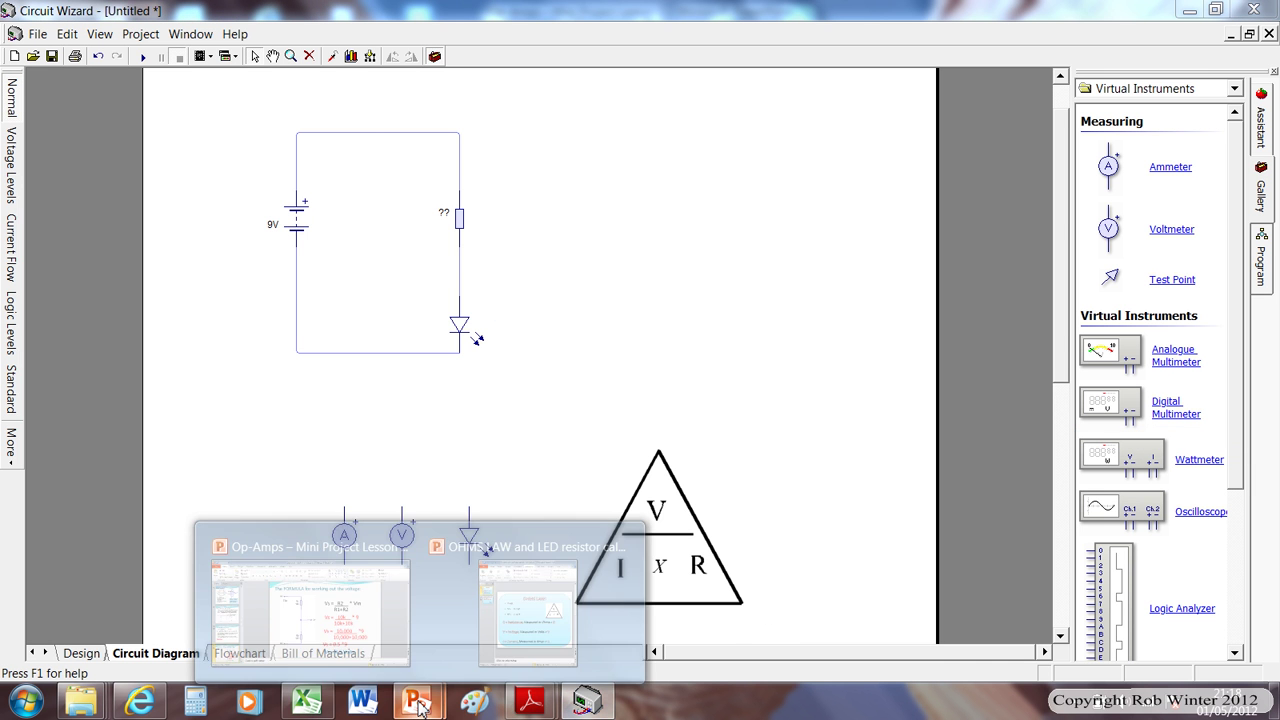
left_click(532, 620)
left_click(843, 290)
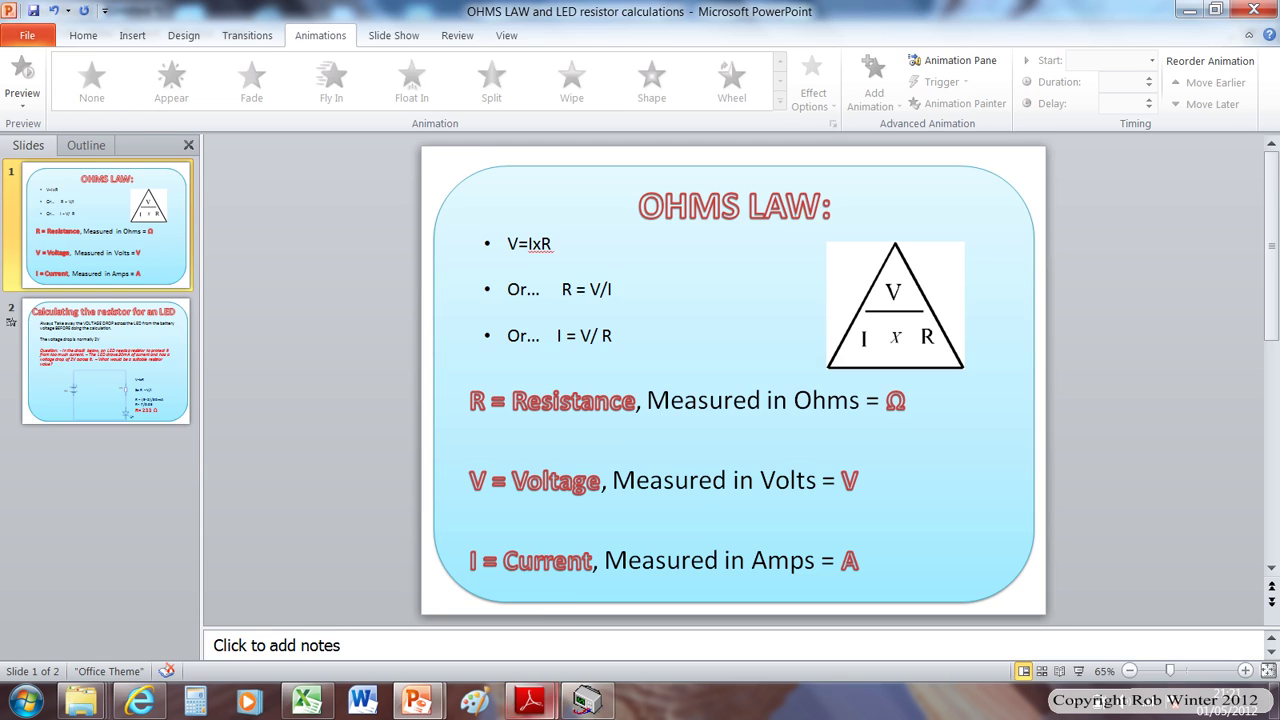
Back in the circuit diagram, delete the three wires linking the battery, resistor and LED
left_click(587, 700)
left_click_drag(398, 276, 534, 297)
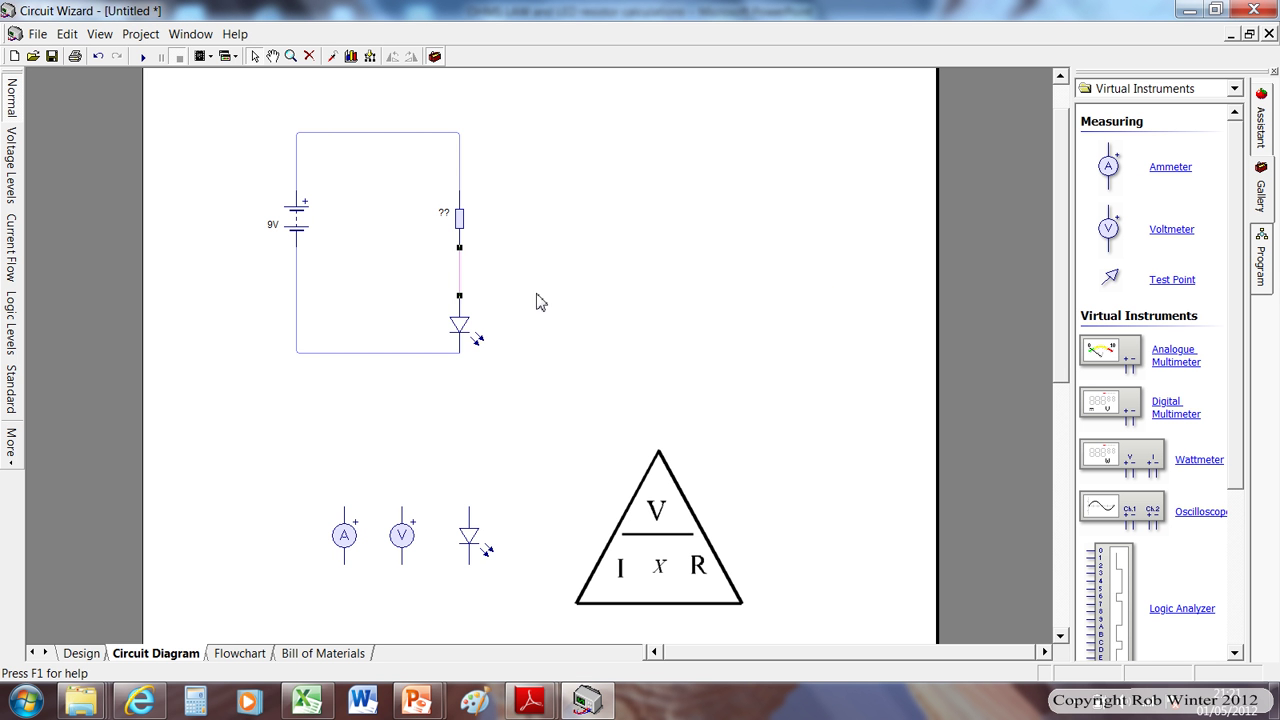
key("Delete")
left_click(410, 352)
key("Delete")
left_click(400, 134)
key("Delete")
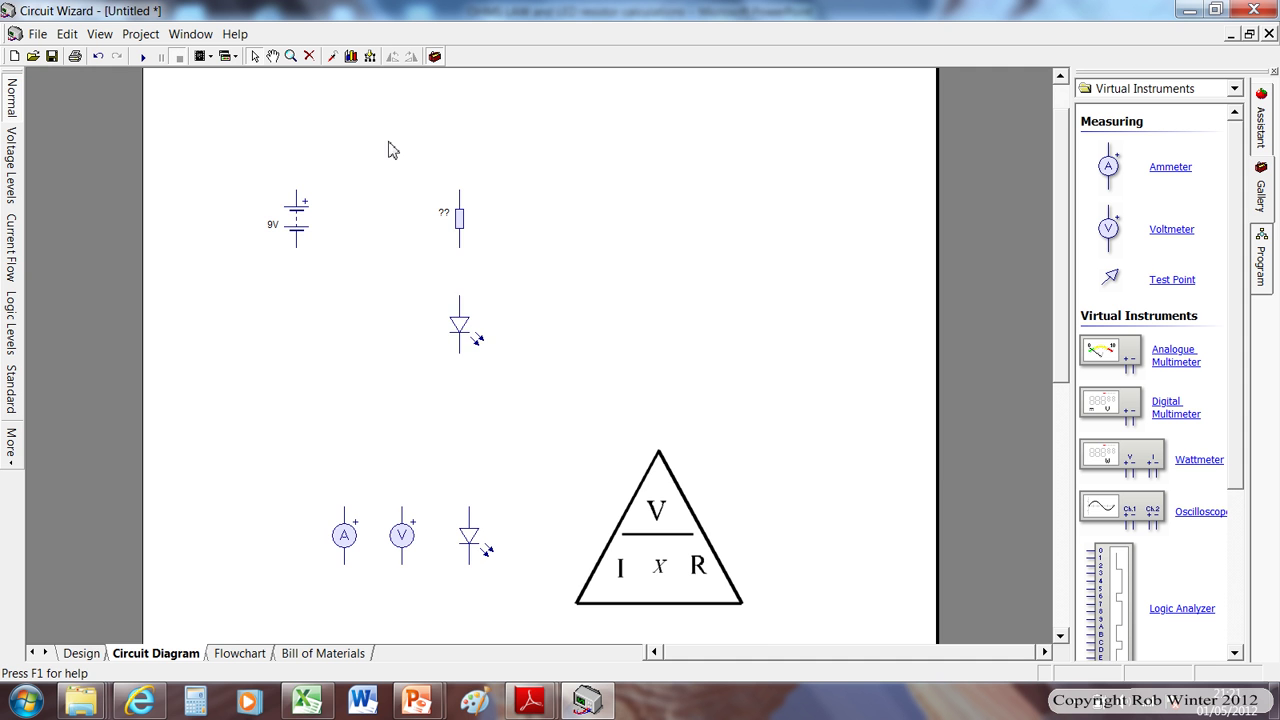
Move the LED aside, reposition the diagram and wire the battery's top pin to the resistor
left_click_drag(480, 340, 739, 387)
scroll(349, 214, "up", 1)
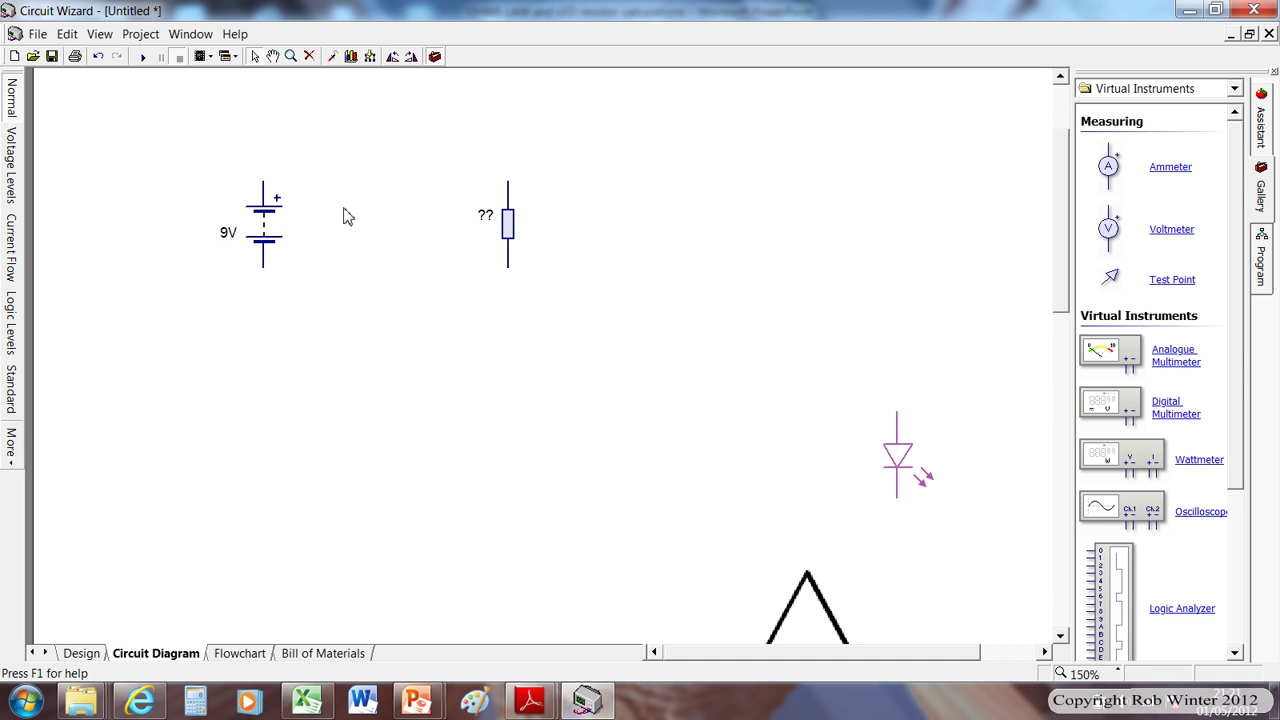
left_click_drag(420, 255, 475, 341)
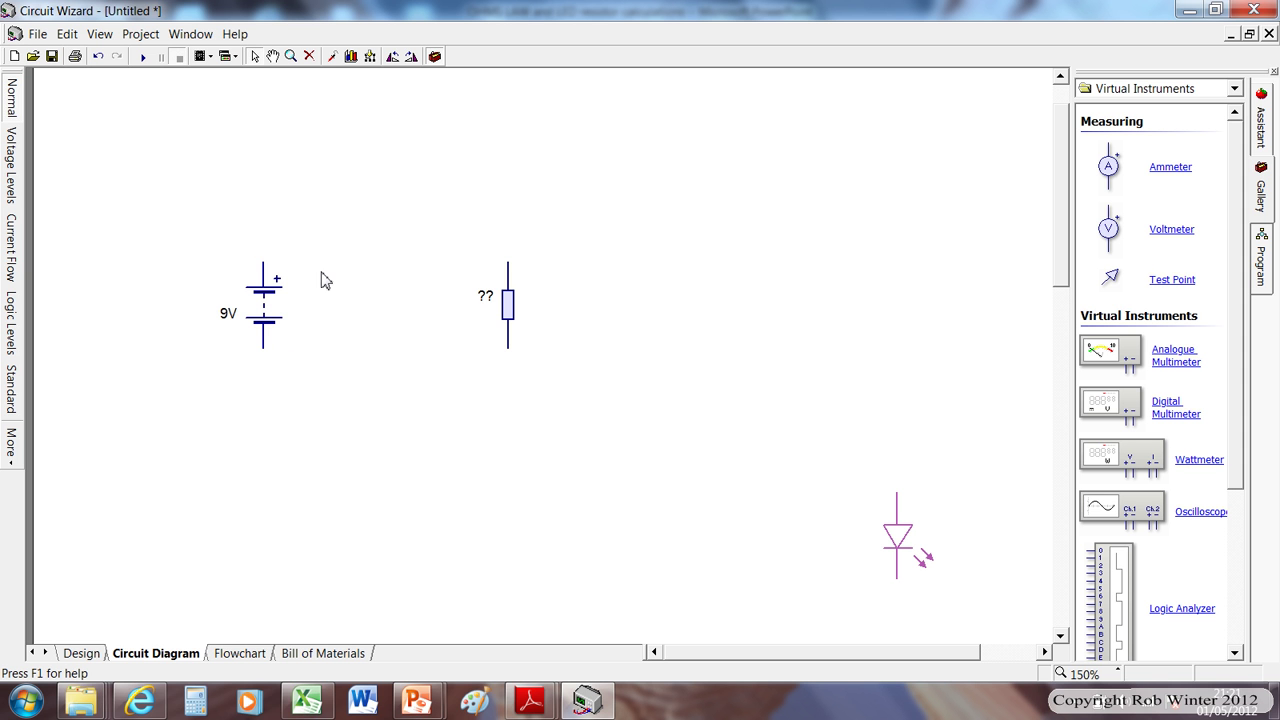
left_click(264, 265)
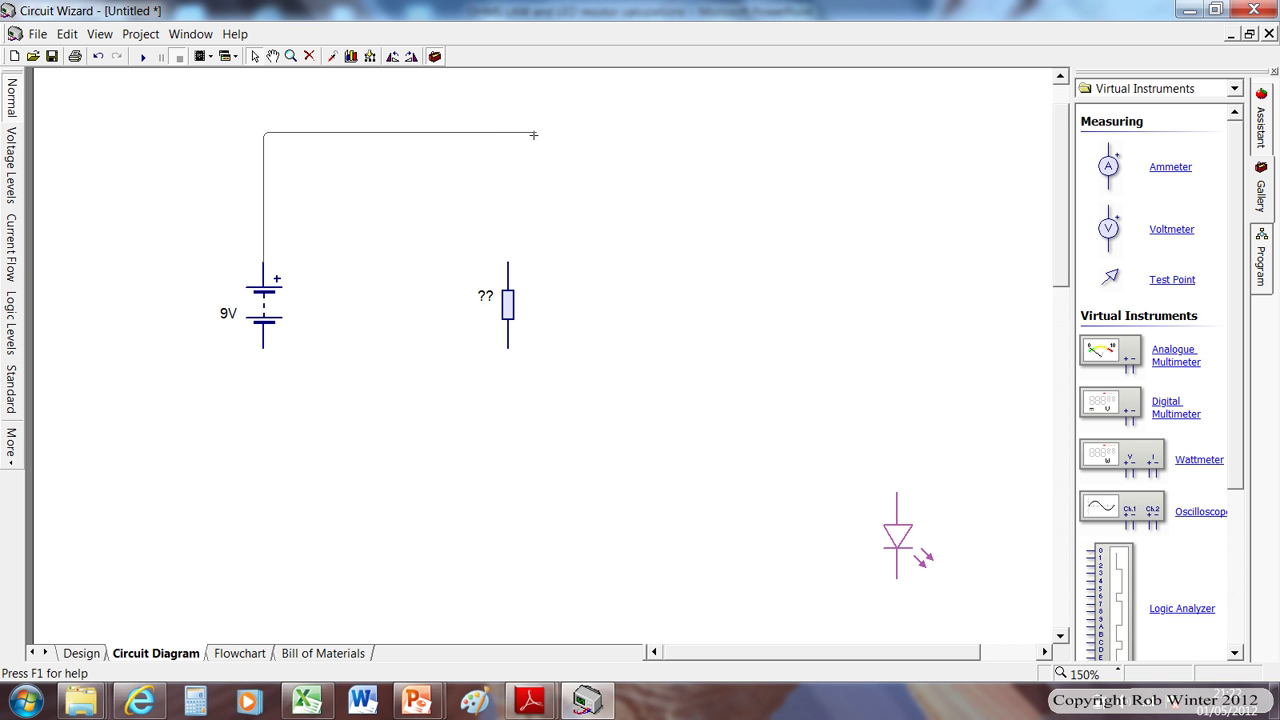
left_click(508, 264)
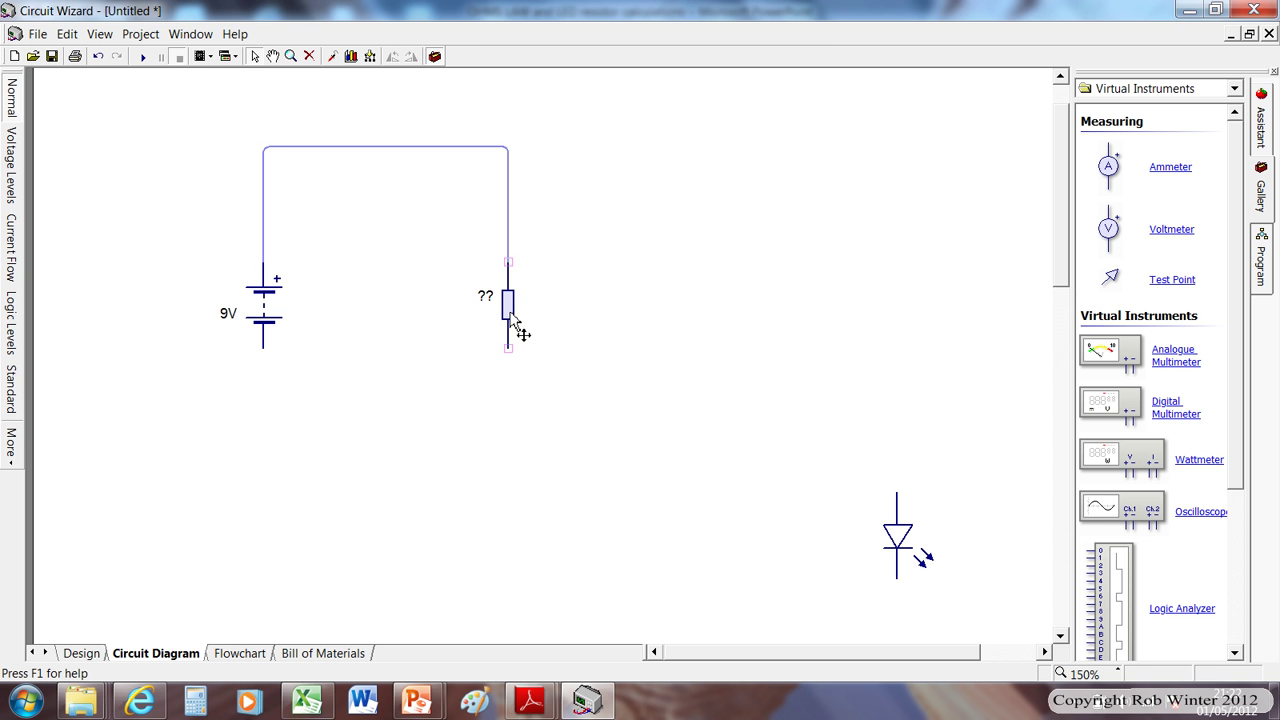
Edit the resistor's value, then delete the selected wires and resistor
double_click(510, 316)
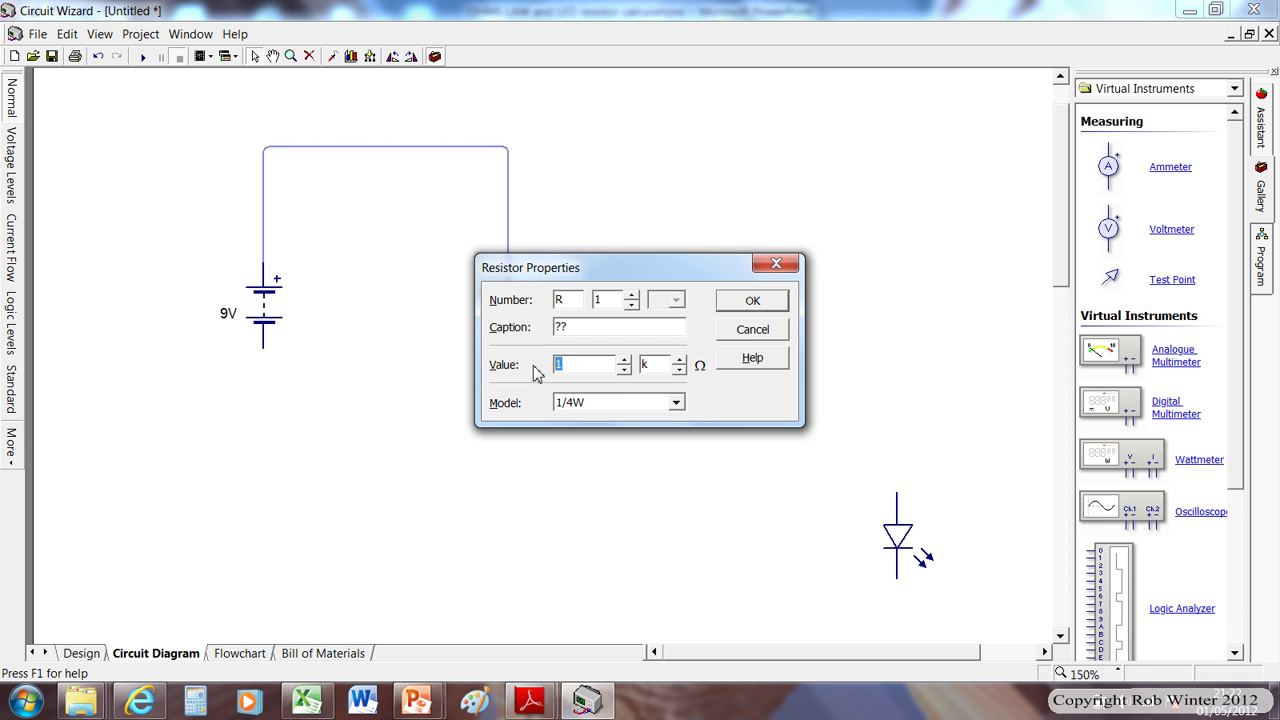
type("0")
left_click(740, 300)
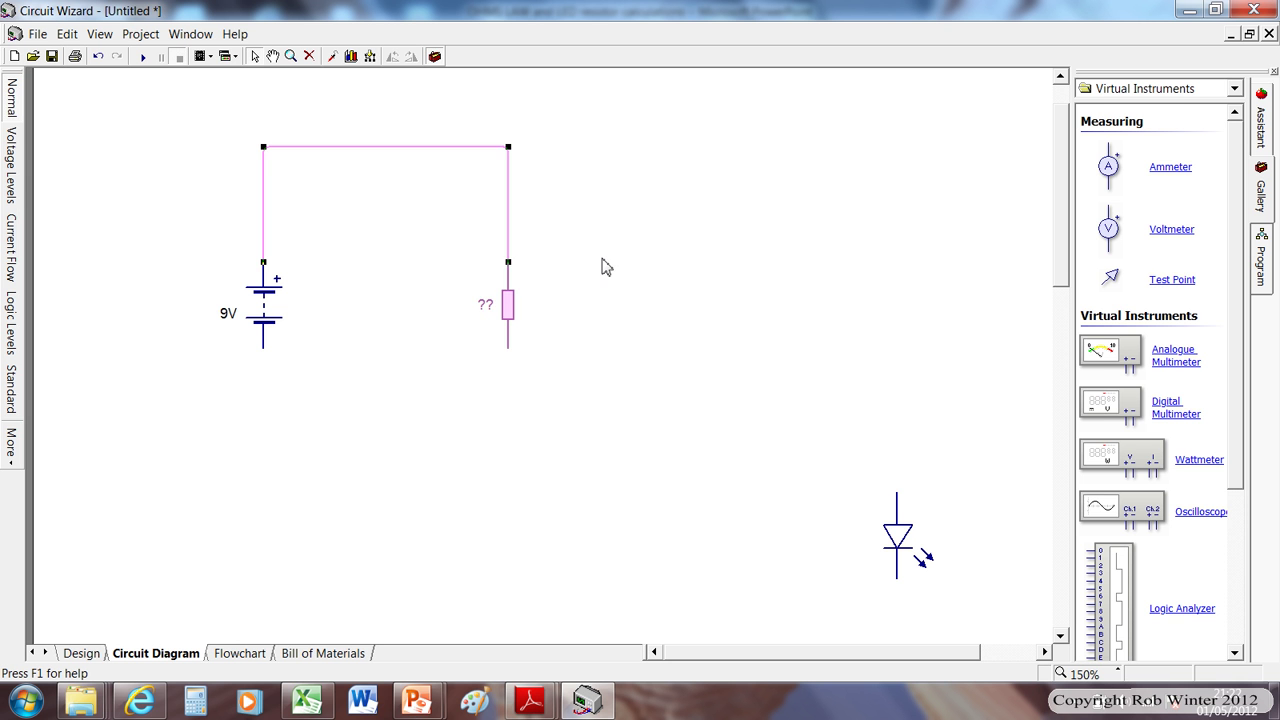
key("Delete")
Place a 1k resistor from the Resistors gallery and wire its pins to both battery terminals
left_click(1233, 88)
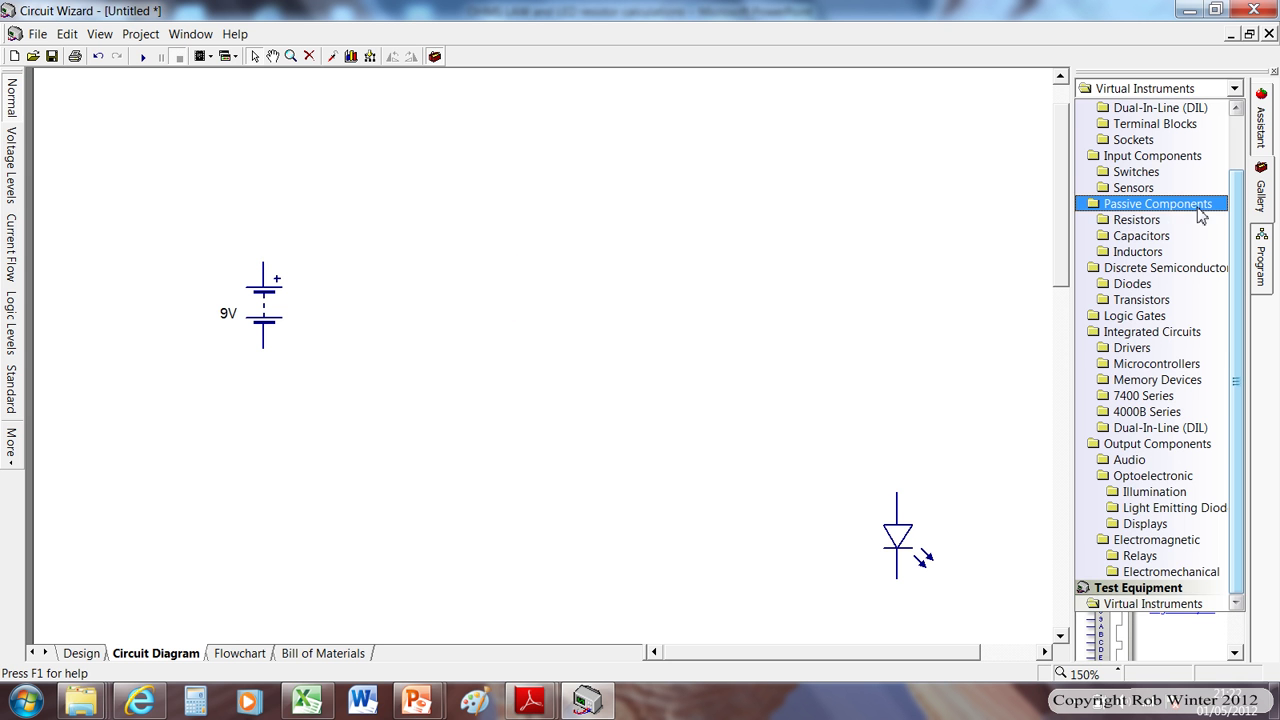
left_click(1130, 220)
left_click_drag(1116, 170, 505, 312)
mouse_move(493, 263)
left_mouse_down()
mouse_move(493, 214)
mouse_move(257, 171)
mouse_move(278, 275)
mouse_move(264, 268)
left_mouse_up()
mouse_move(490, 352)
left_mouse_down()
mouse_move(503, 403)
mouse_move(314, 466)
mouse_move(264, 348)
left_mouse_up()
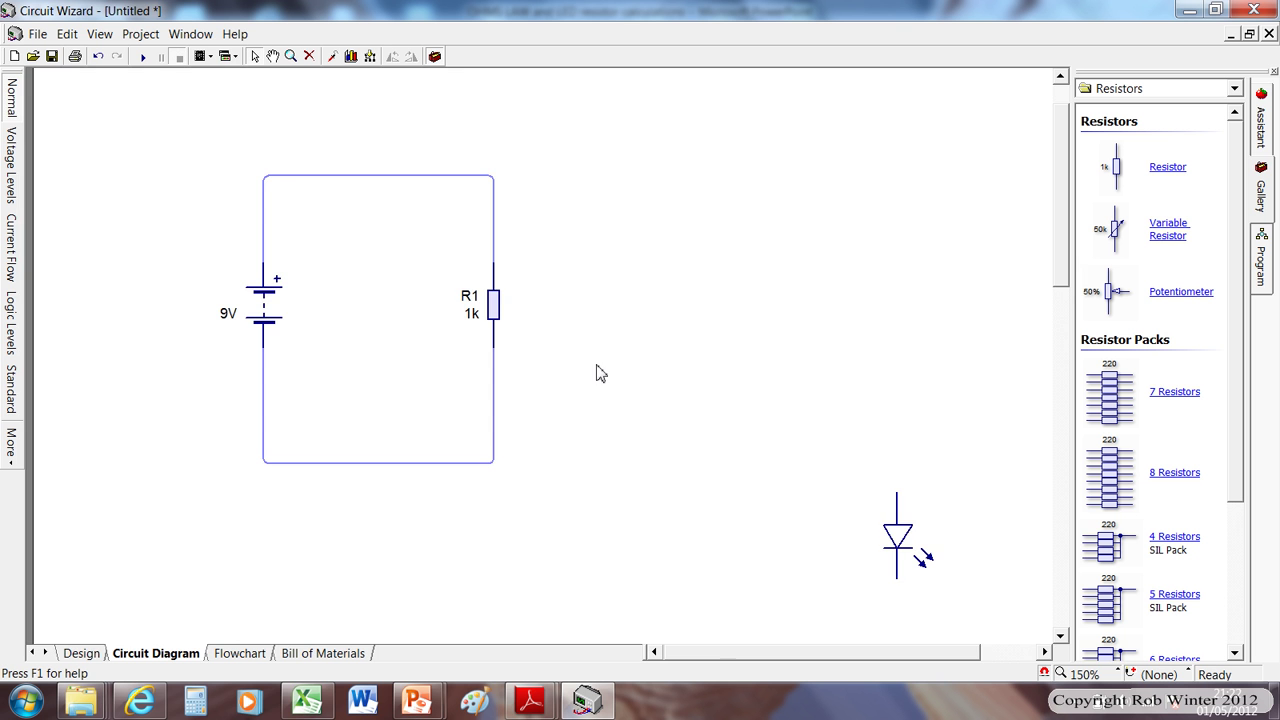
Drag the ammeter from the bottom of the diagram up next to the R1 battery loop
scroll(600, 373, "down", 1)
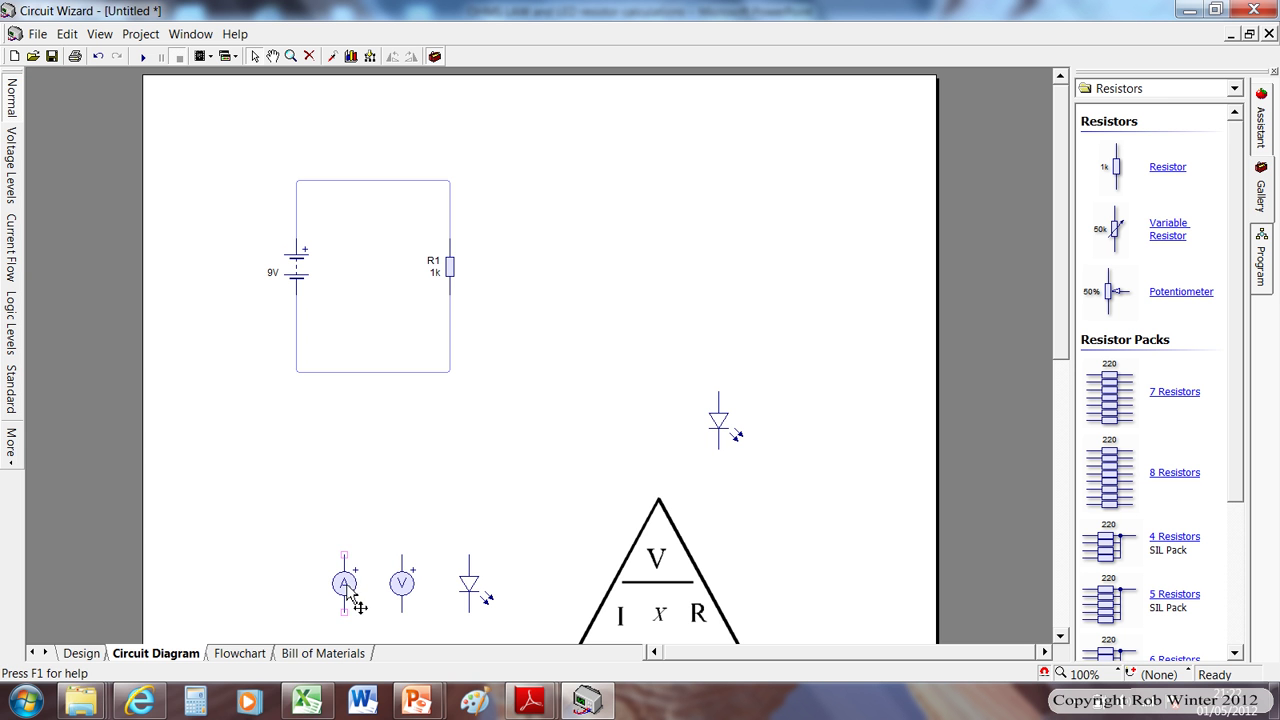
left_click_drag(348, 592, 511, 410)
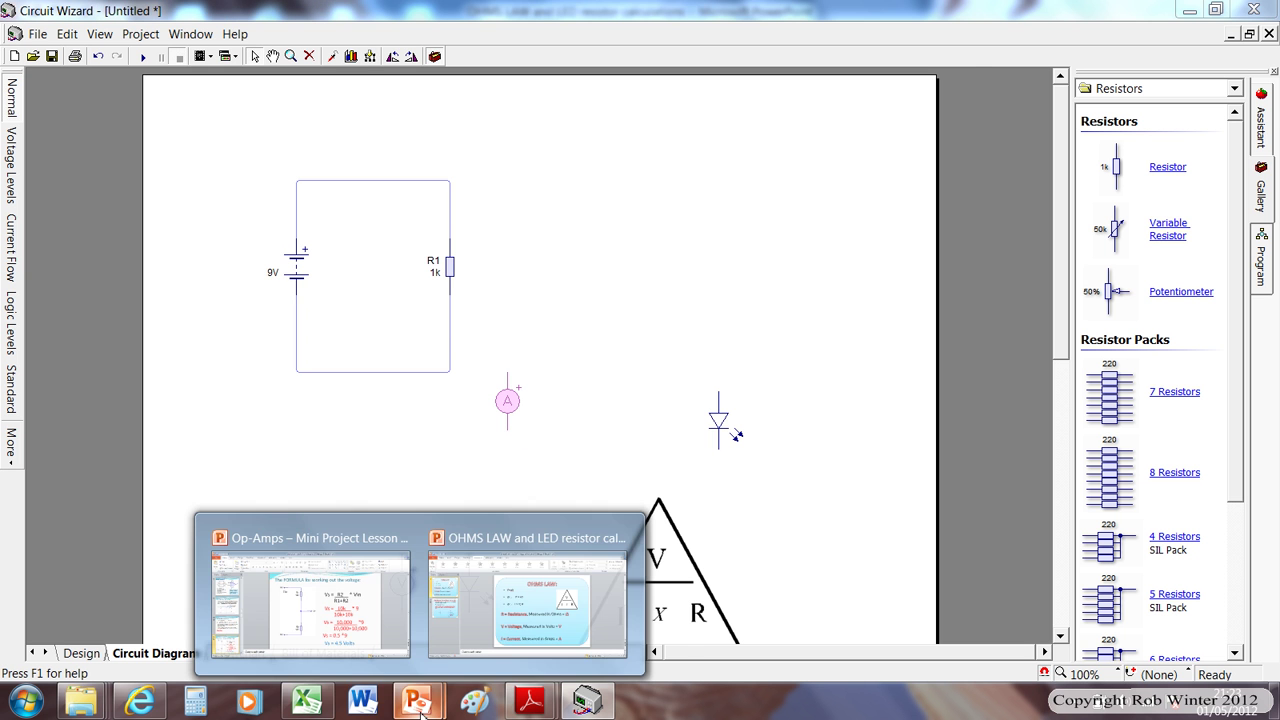
scroll(790, 552, "down", 1)
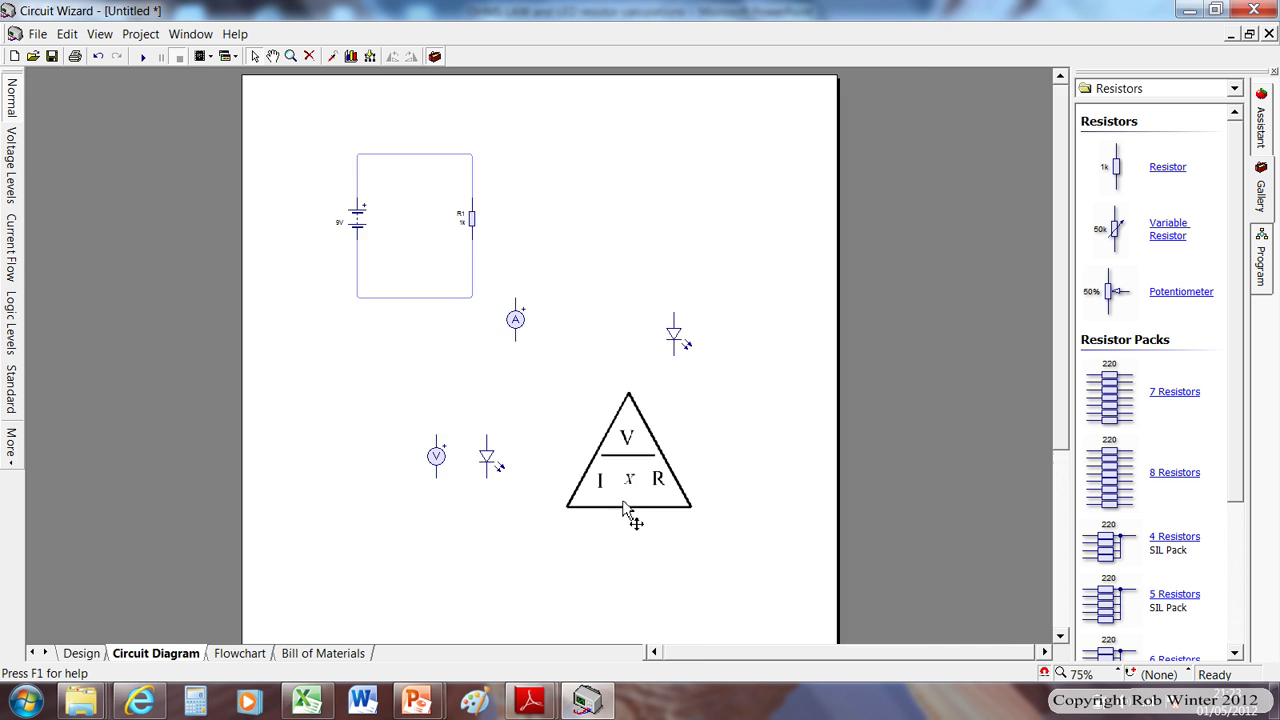
scroll(655, 519, "up", 3)
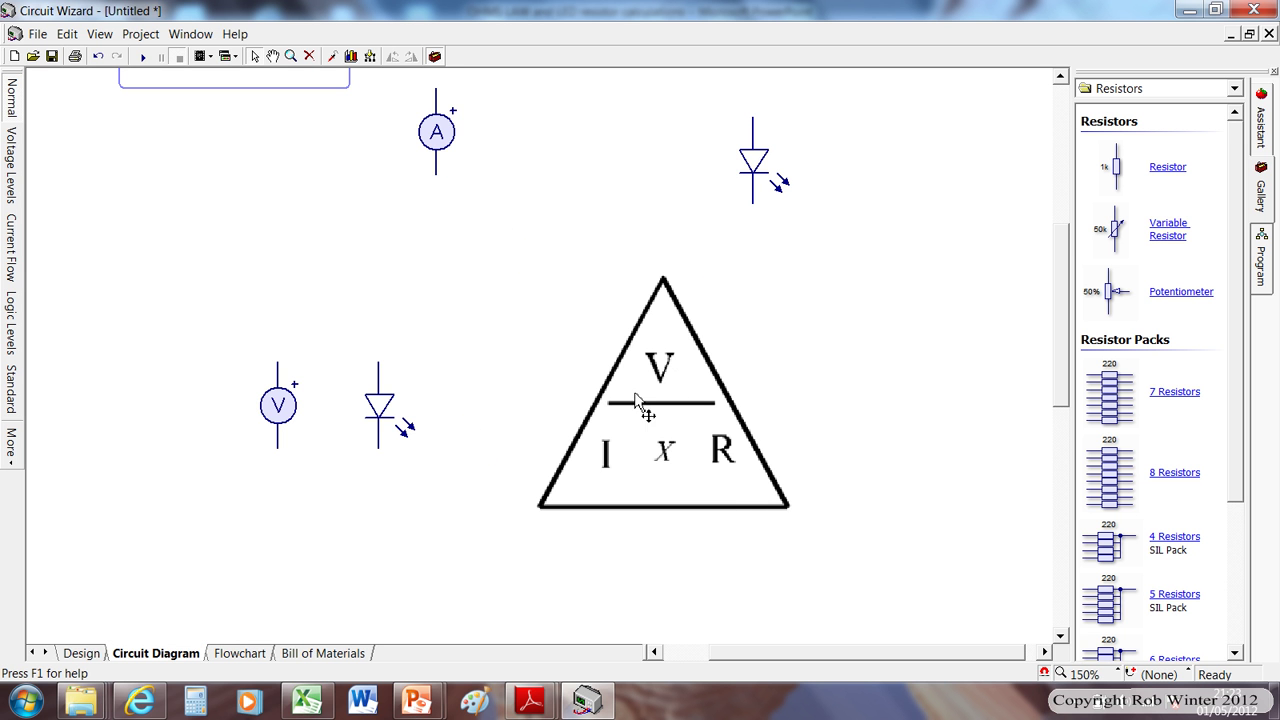
left_click_drag(1062, 378, 1062, 286)
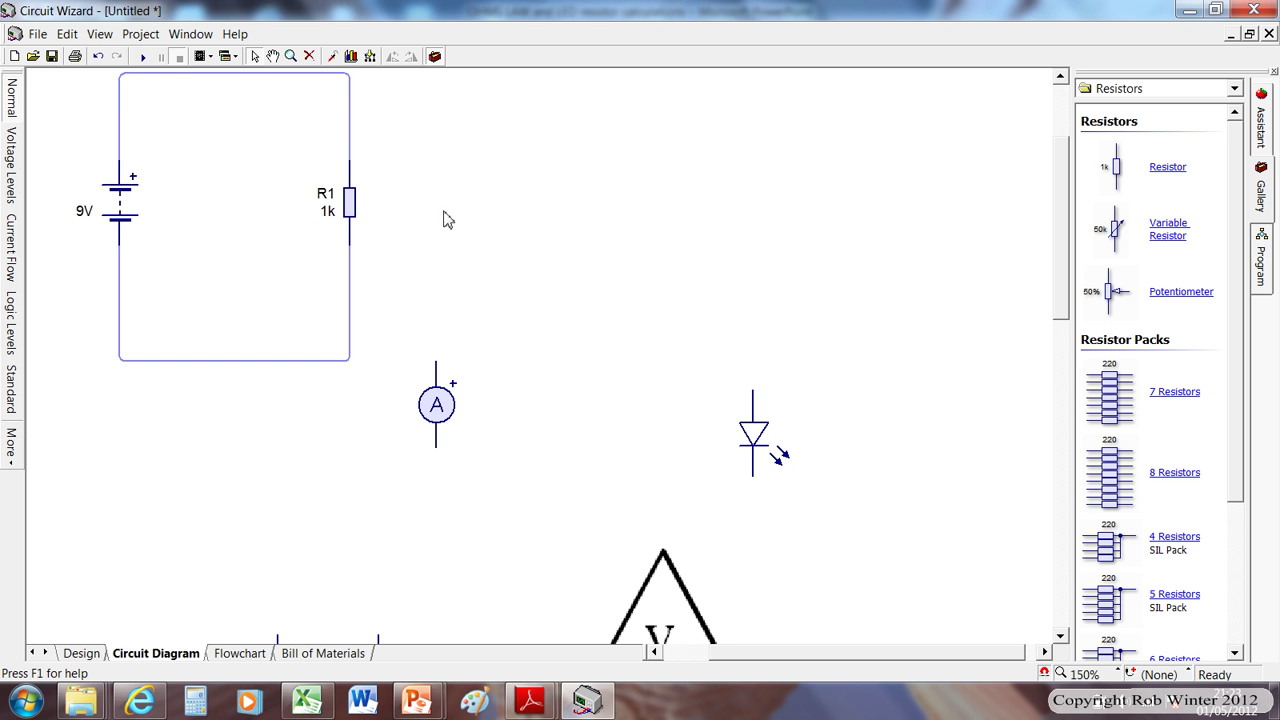
Calculate 9 ÷ 1000 in Calculator, giving a current of 0.009
left_click(195, 700)
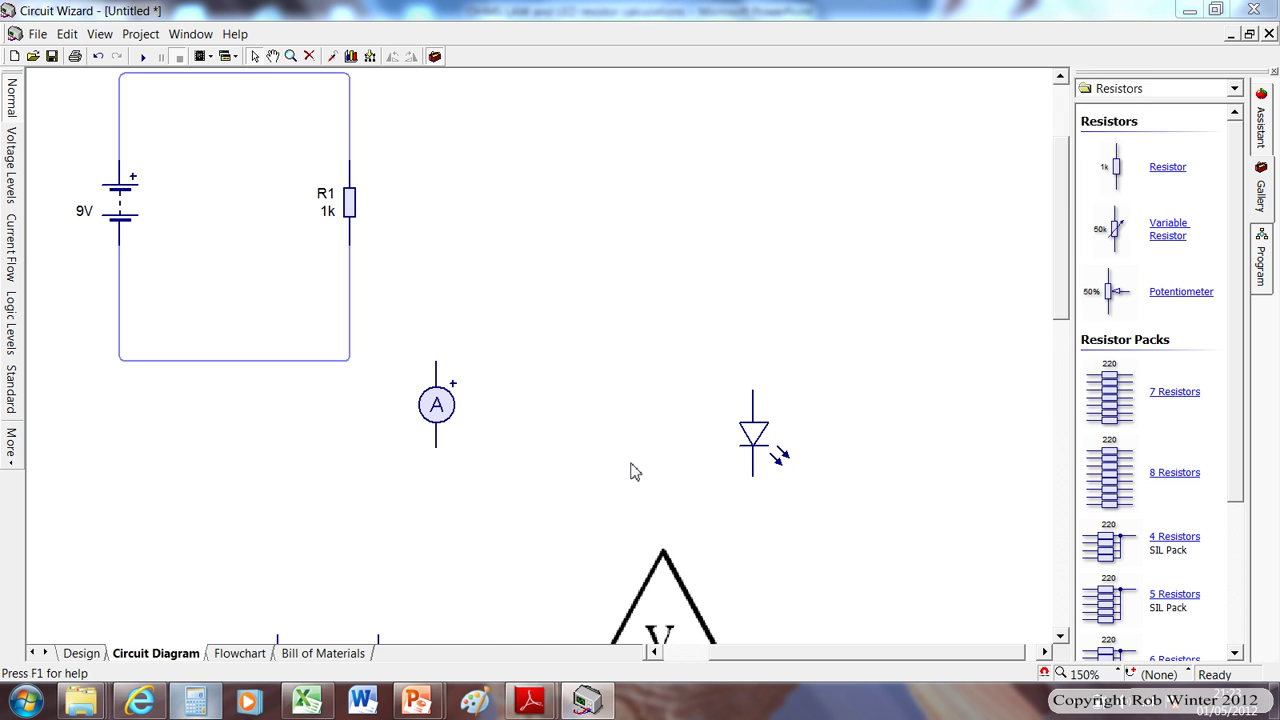
left_click(1041, 270)
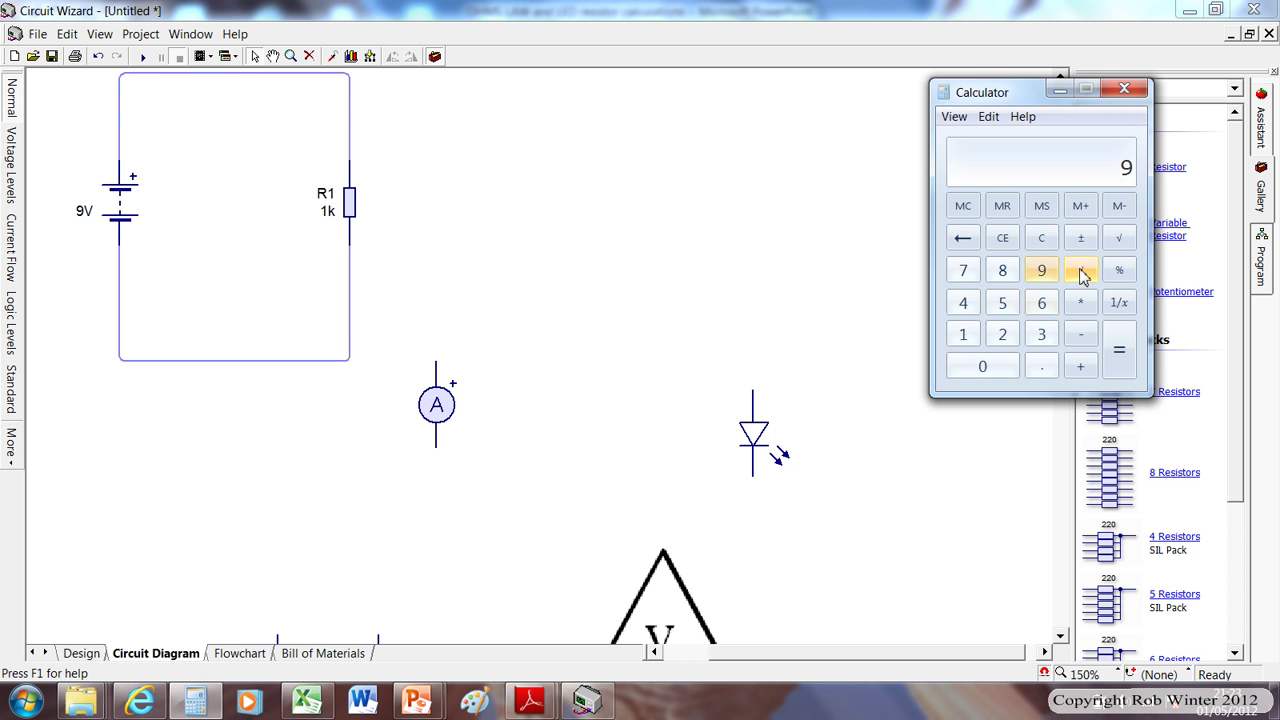
left_click(1080, 270)
left_click(966, 338)
left_click(984, 366)
left_click(984, 366)
left_click(984, 366)
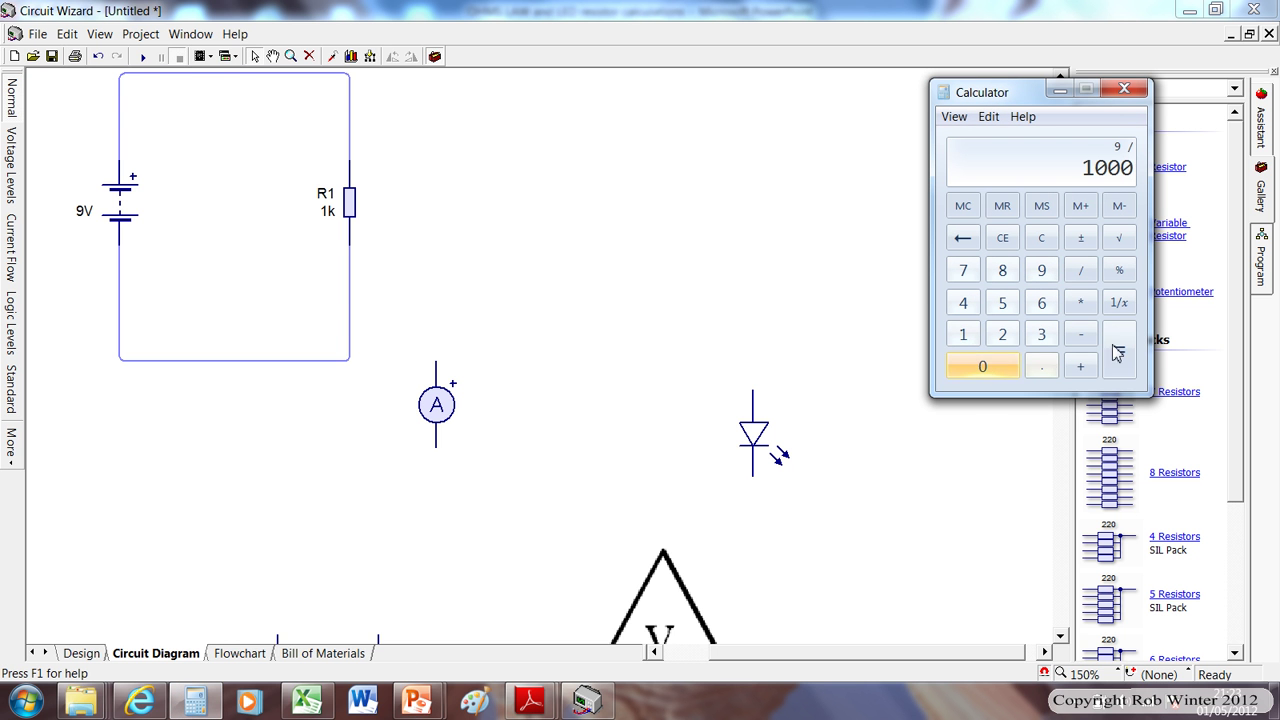
left_click(1121, 352)
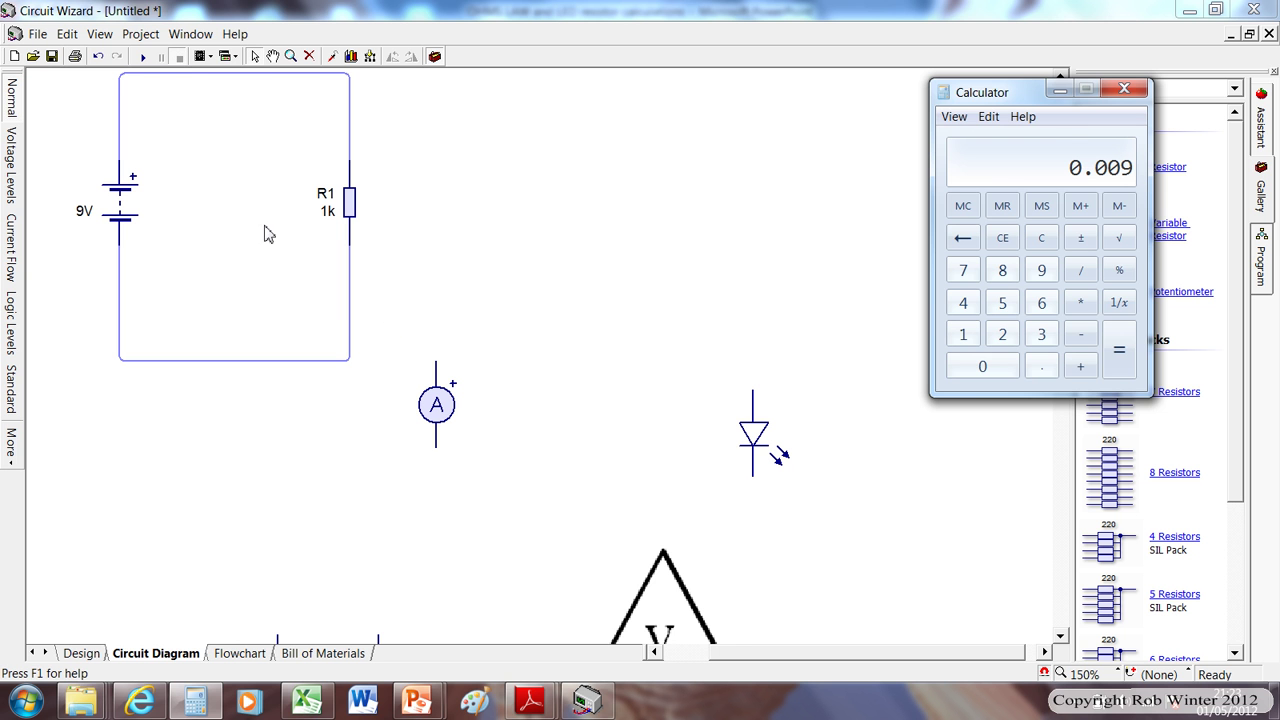
Delete the loop's bottom wire and insert the ammeter in series on the right wire below R1
left_click_drag(310, 280, 429, 331)
key("Delete")
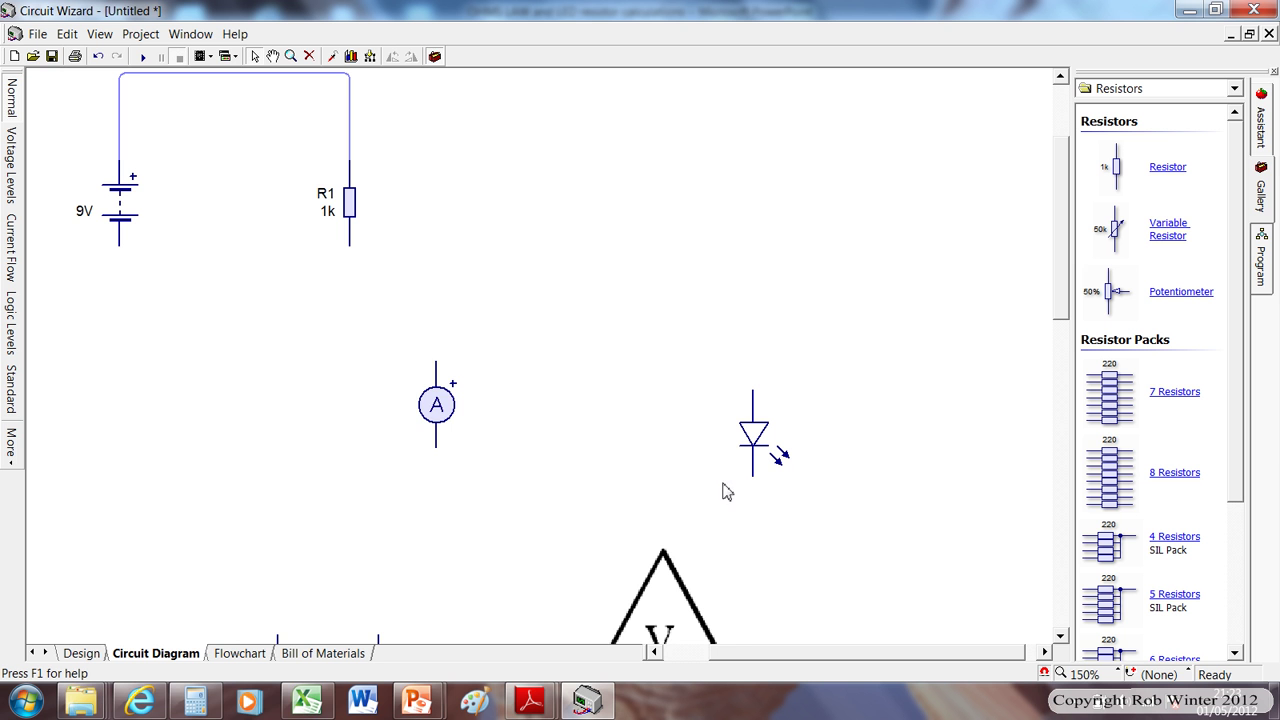
mouse_move(450, 418)
left_mouse_down()
mouse_move(363, 318)
mouse_move(189, 424)
mouse_move(126, 337)
mouse_move(120, 245)
left_mouse_up()
left_click(377, 349)
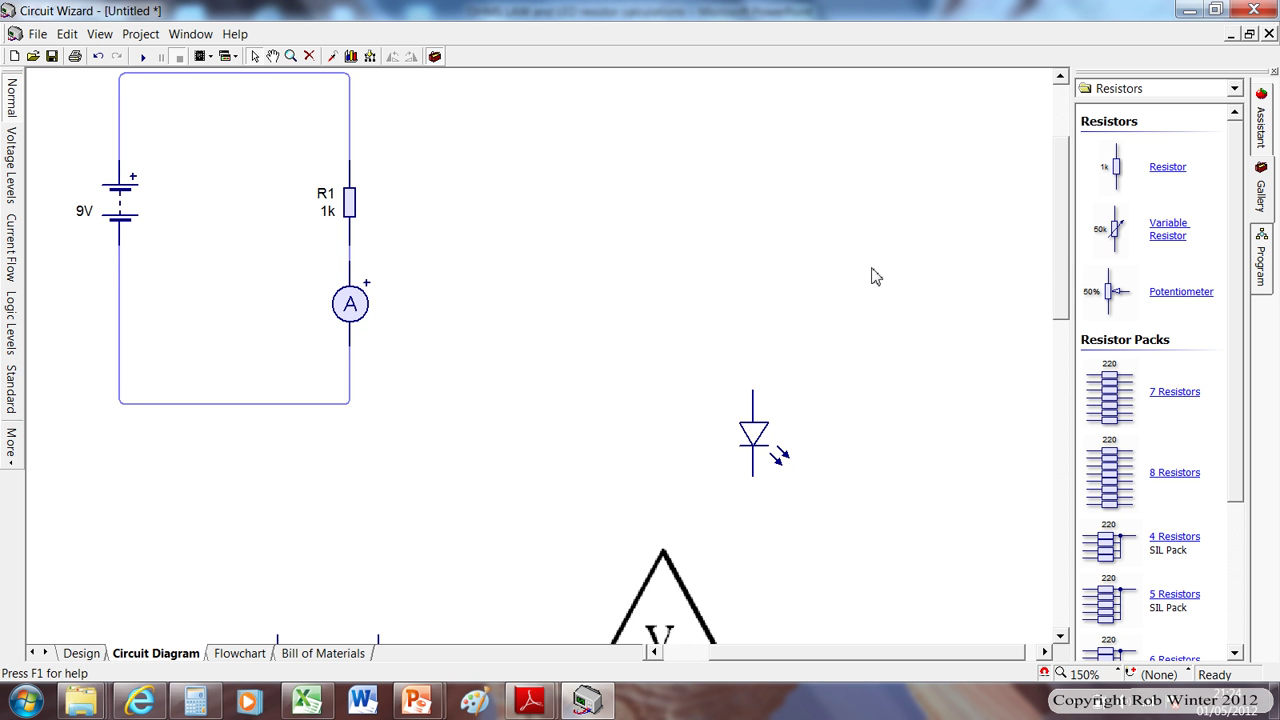
scroll(1047, 240, "up", 3)
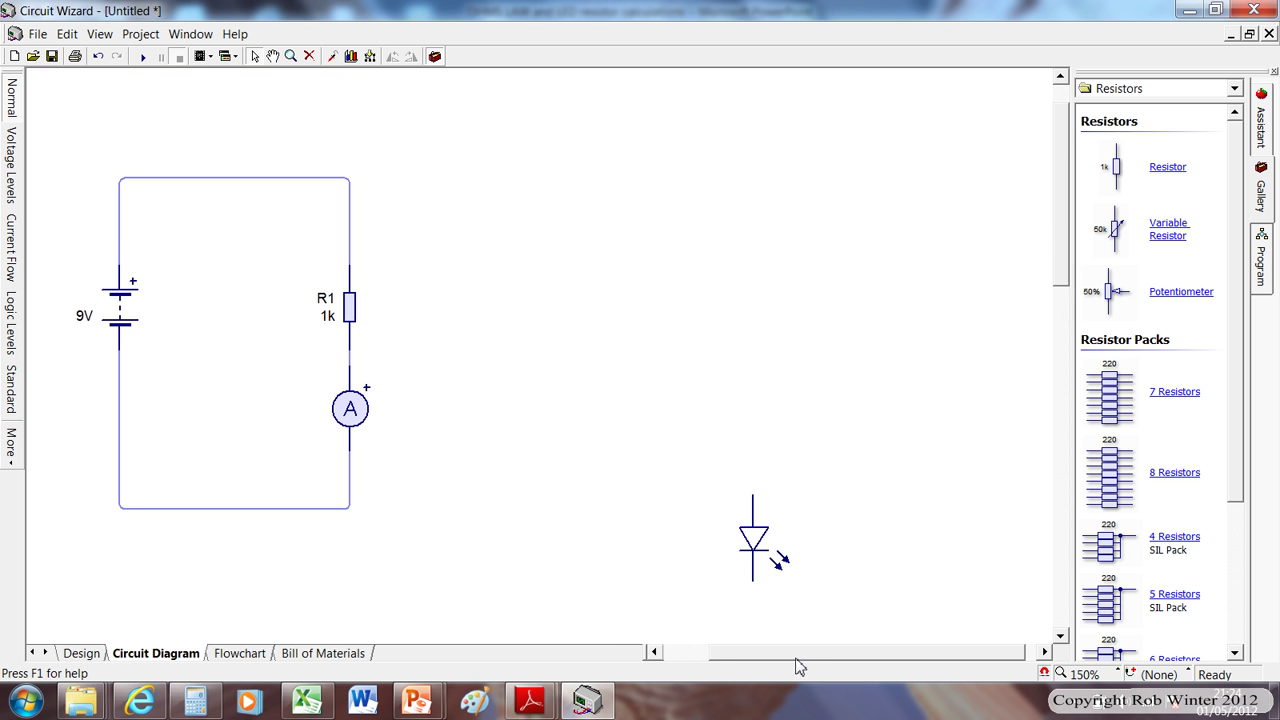
scroll(795, 664, "left", 1)
left_click_drag(790, 666, 751, 666)
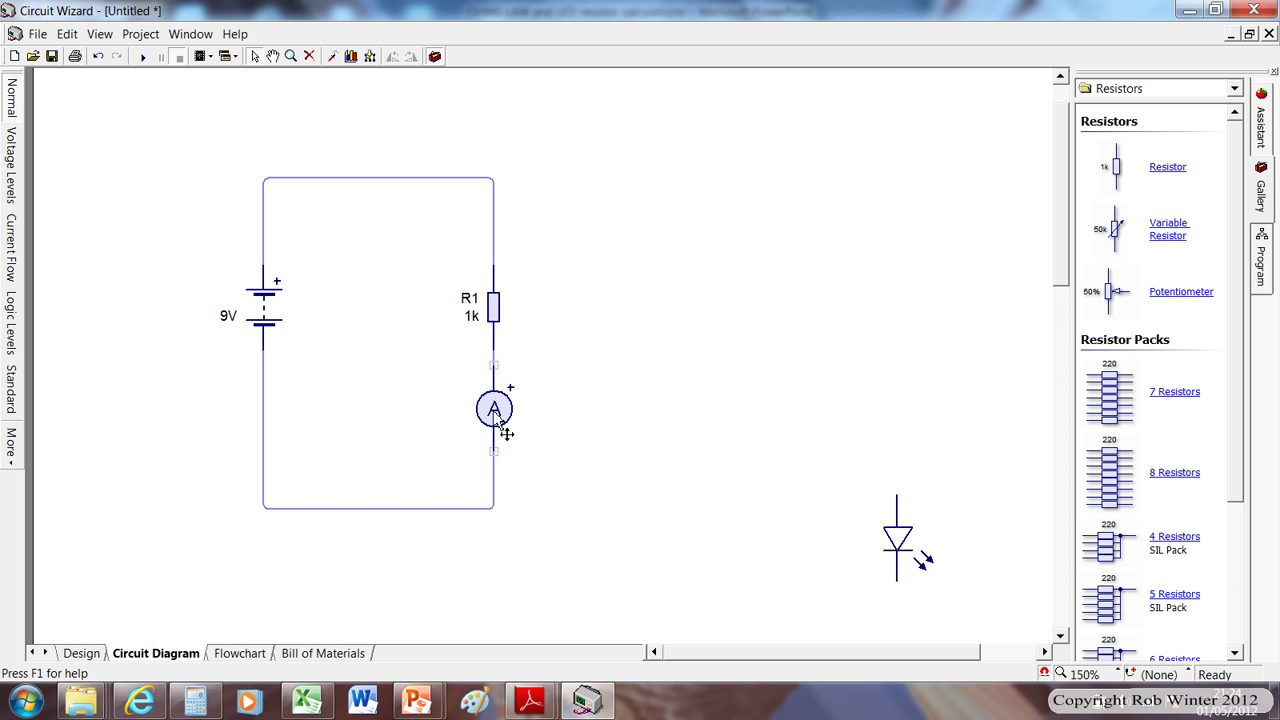
left_click_drag(496, 410, 499, 438)
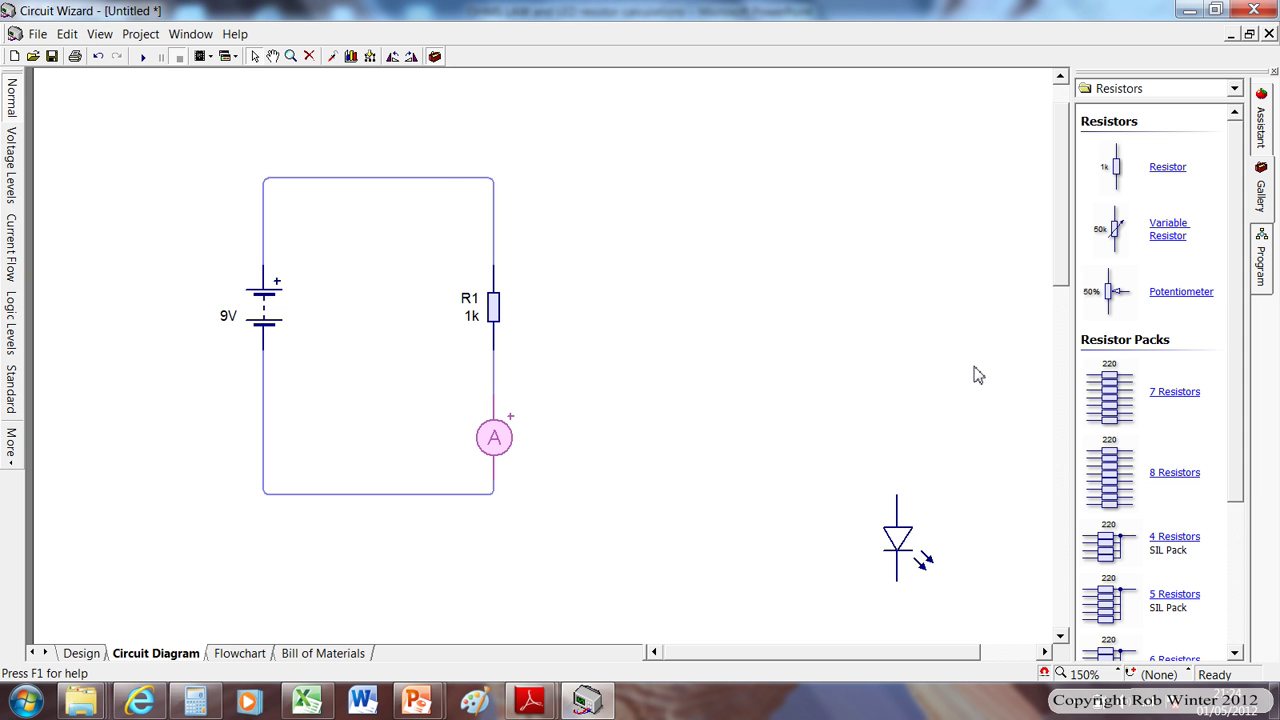
Run the simulation showing 9.00mA, then multiply 0.009 by 1000 in Calculator
left_click(142, 57)
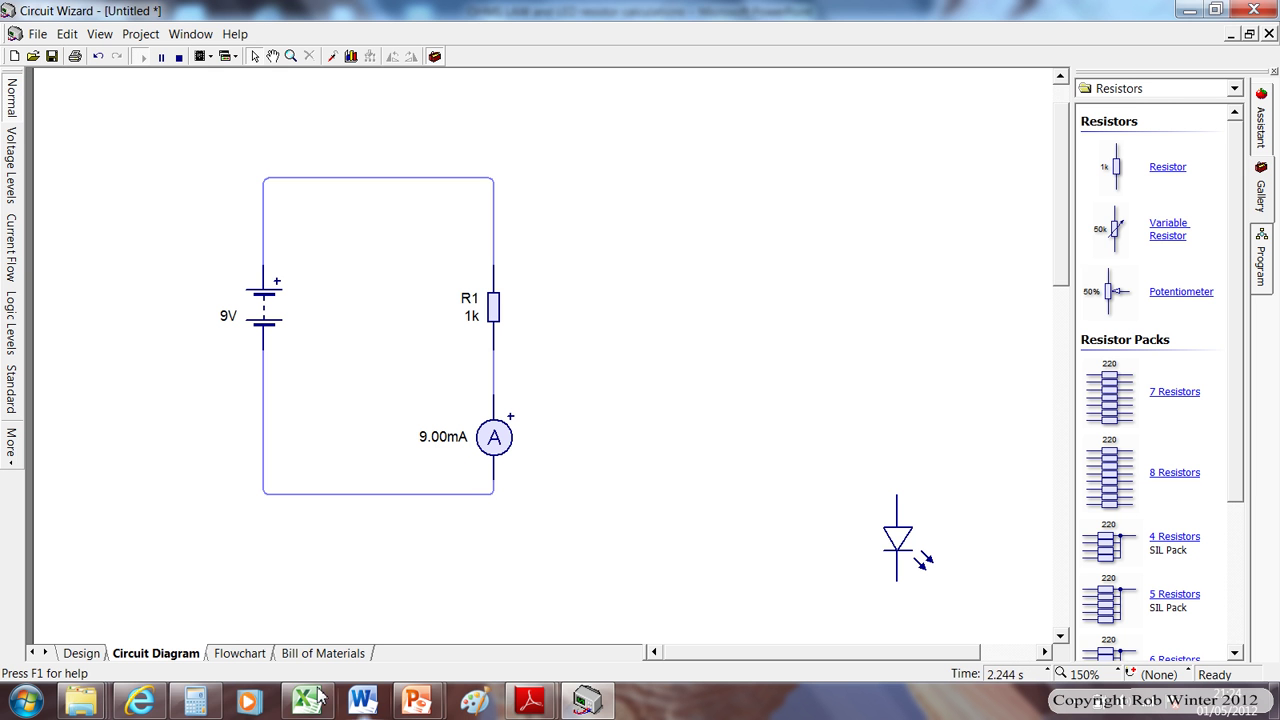
left_click(197, 701)
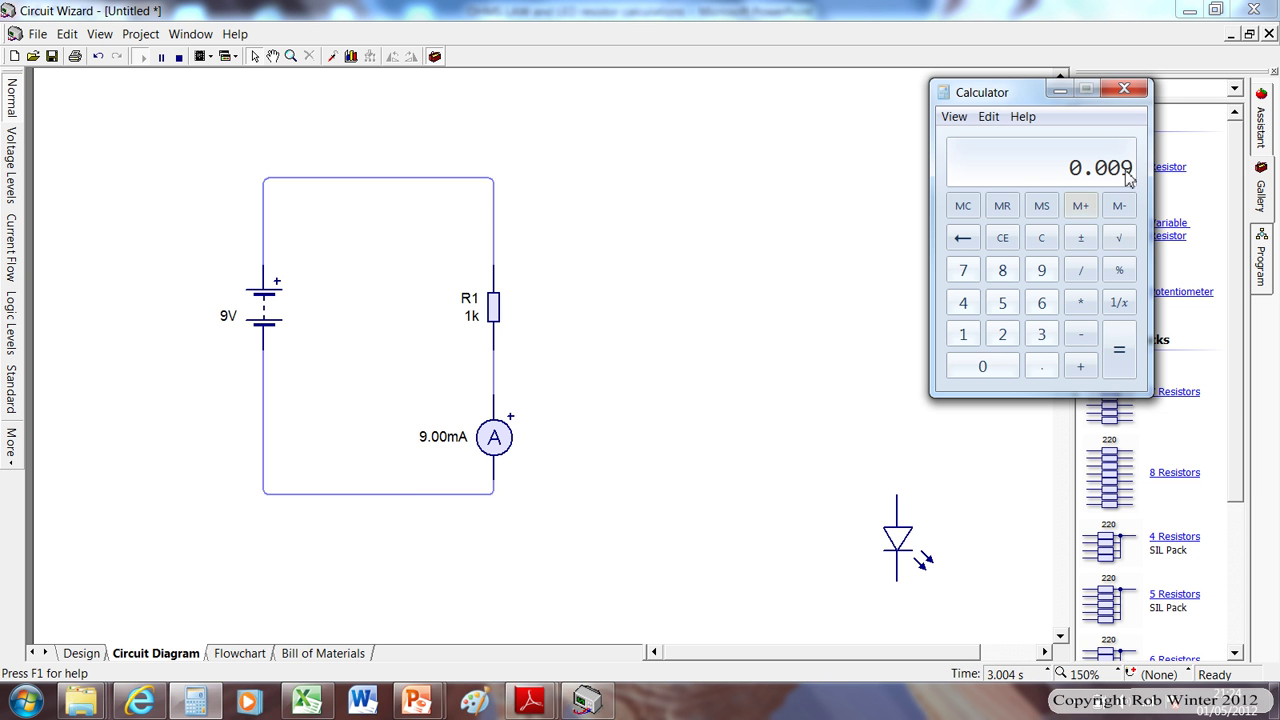
left_click(1080, 303)
left_click(964, 333)
double_click(982, 366)
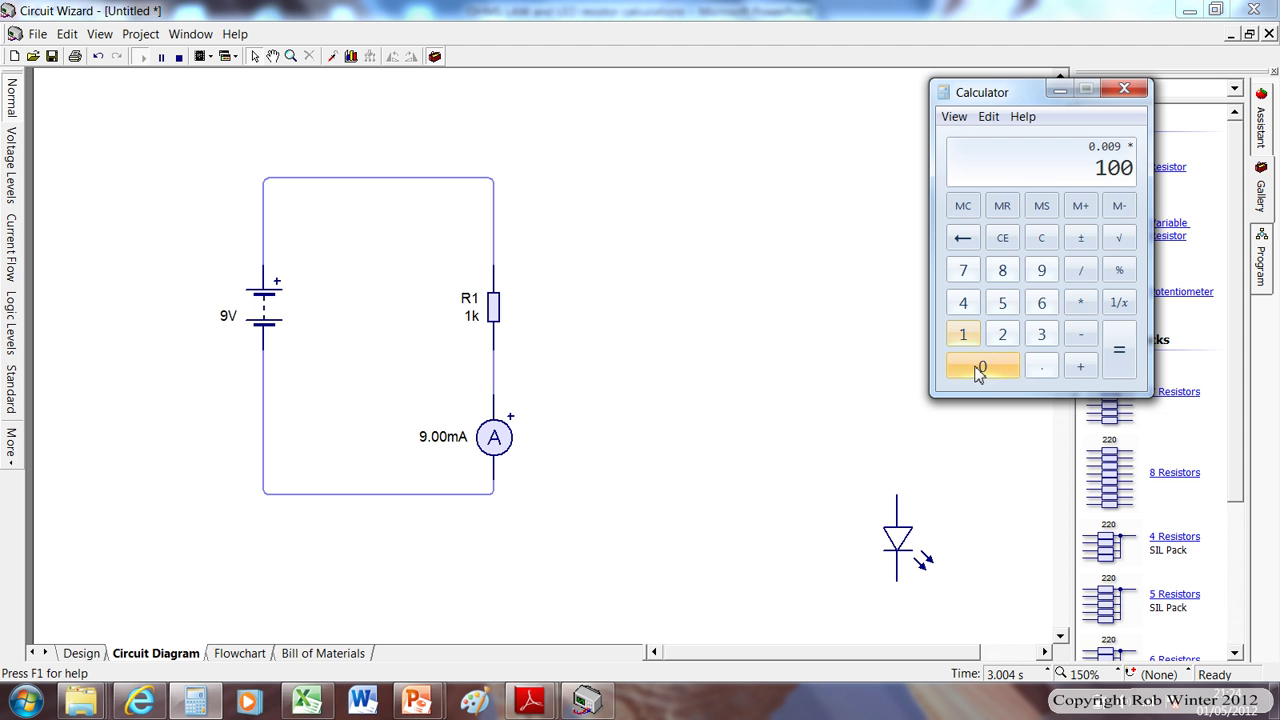
left_click(982, 366)
left_click(1119, 349)
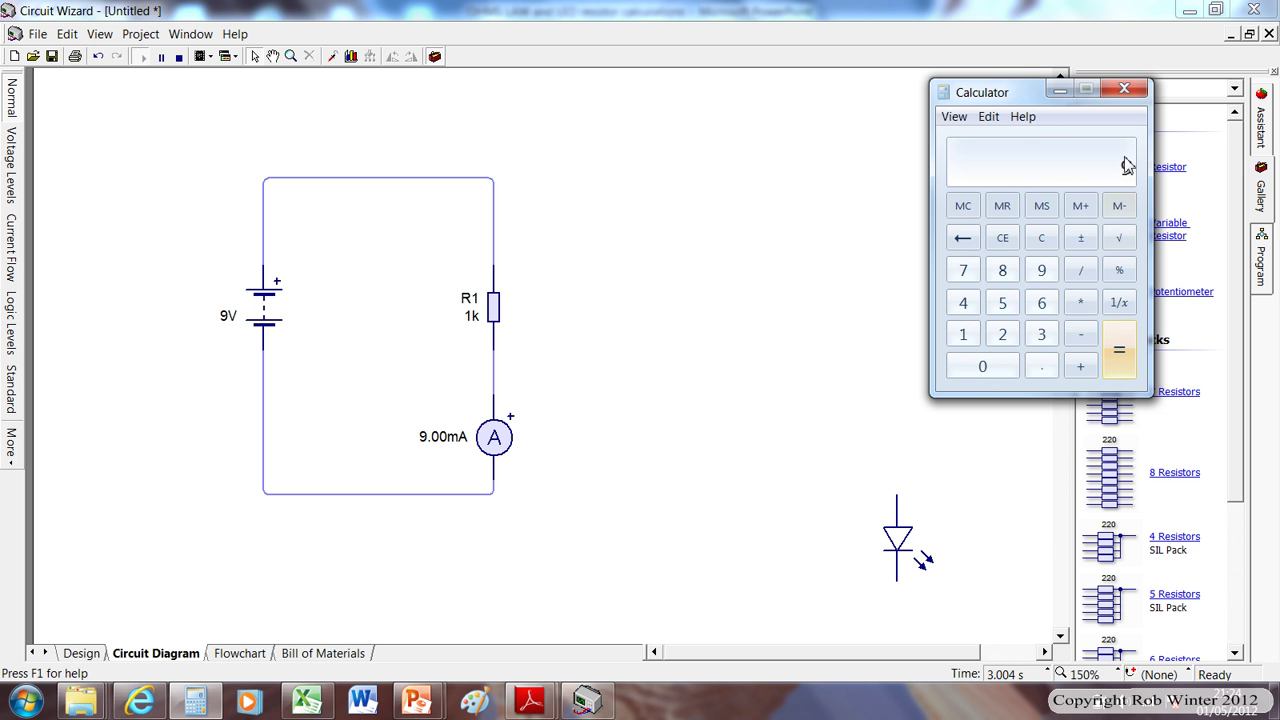
Close Calculator, stop the simulation and change R1's value from 1k to 10k
left_click(1125, 90)
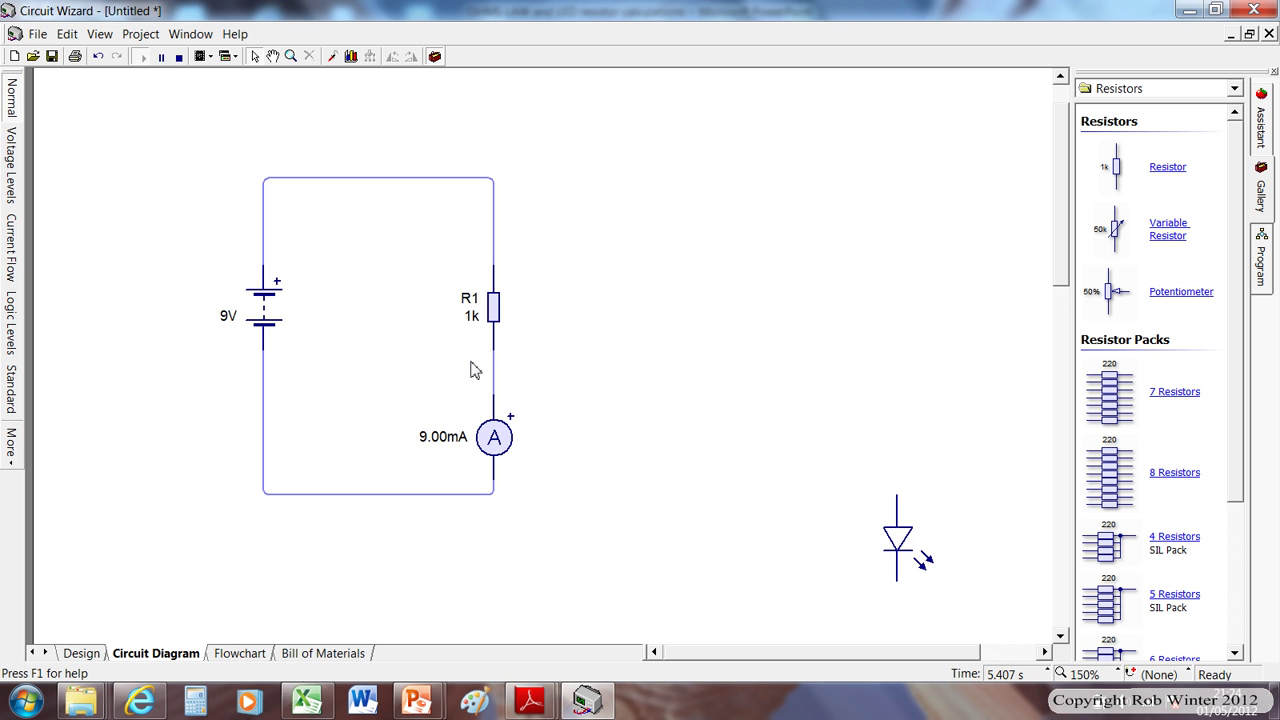
left_click(180, 58)
double_click(489, 316)
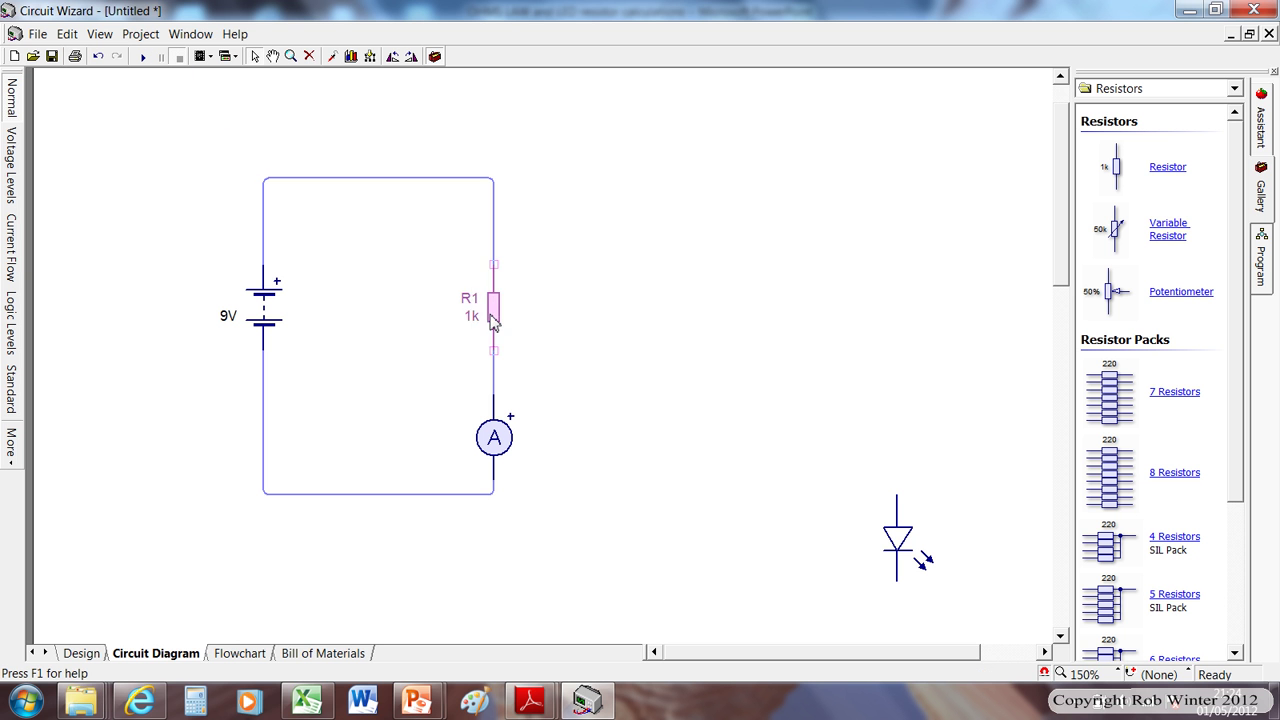
left_click(584, 366)
type("0")
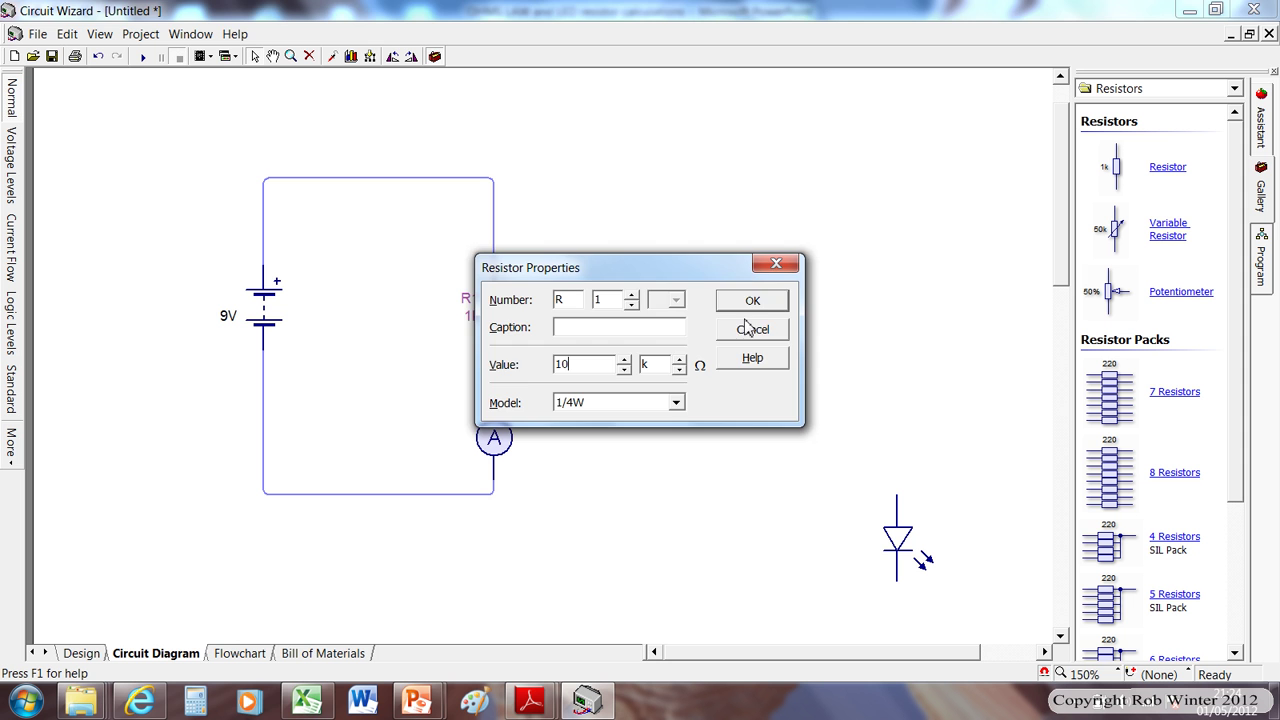
left_click(752, 302)
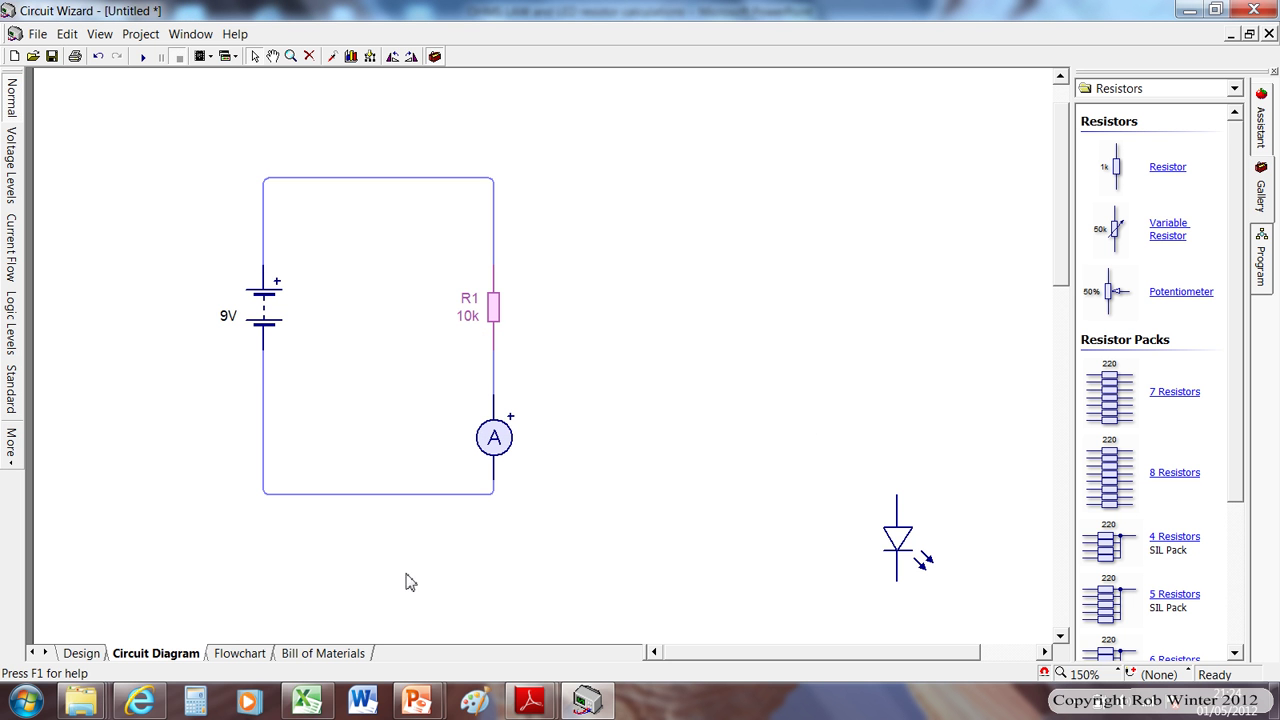
Reopen Calculator and calculate 9 ÷ 1000
left_click(194, 697)
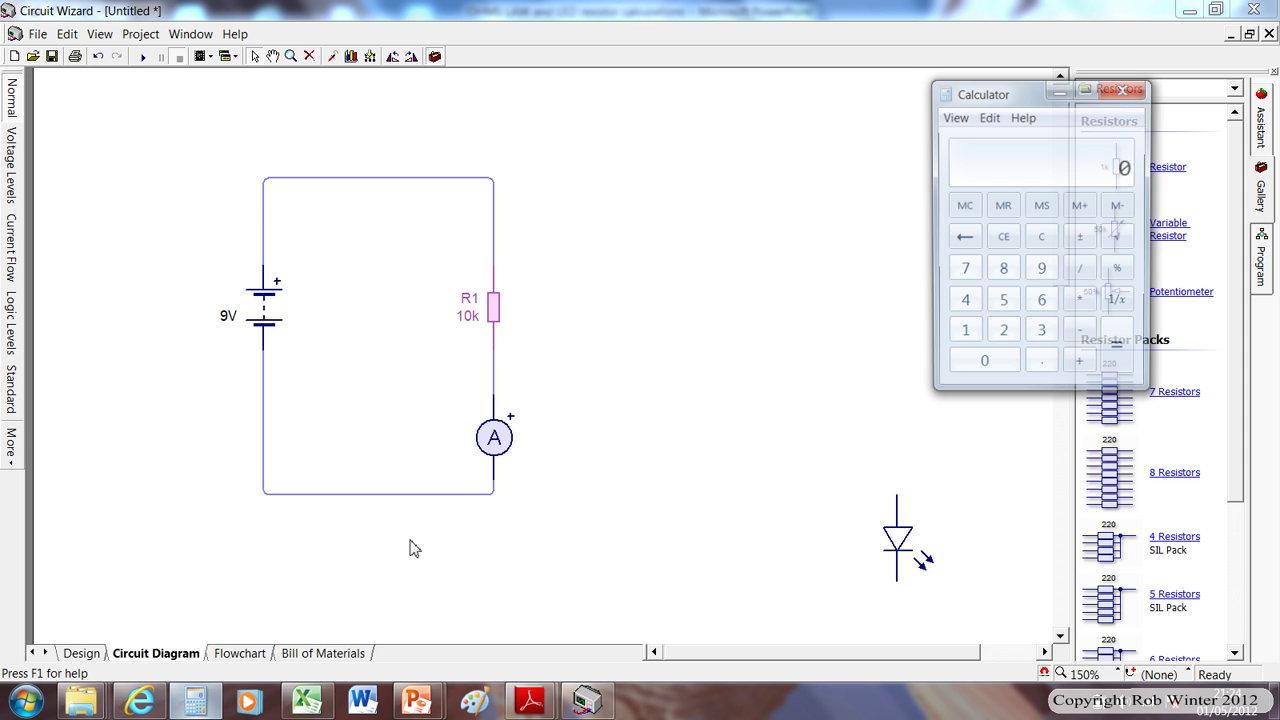
left_click(1041, 268)
left_click(1080, 270)
left_click(963, 334)
left_click(977, 366)
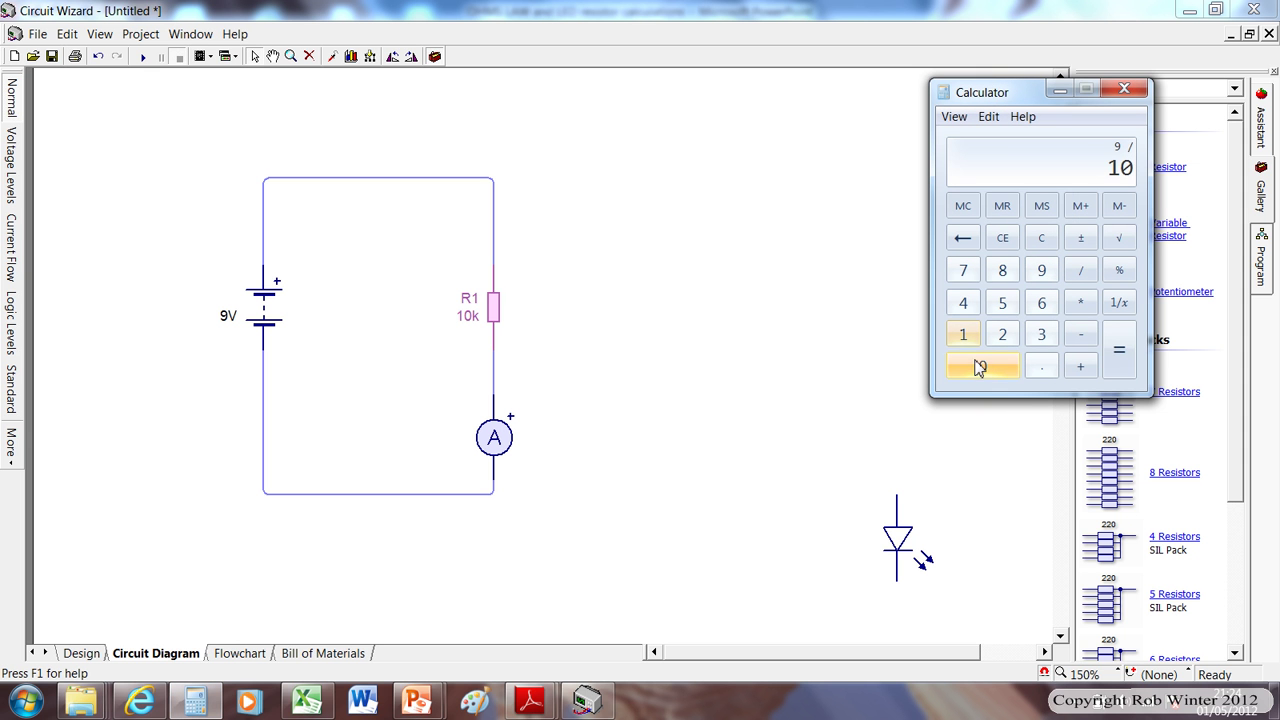
left_click(980, 366)
left_click(982, 366)
left_click(1120, 355)
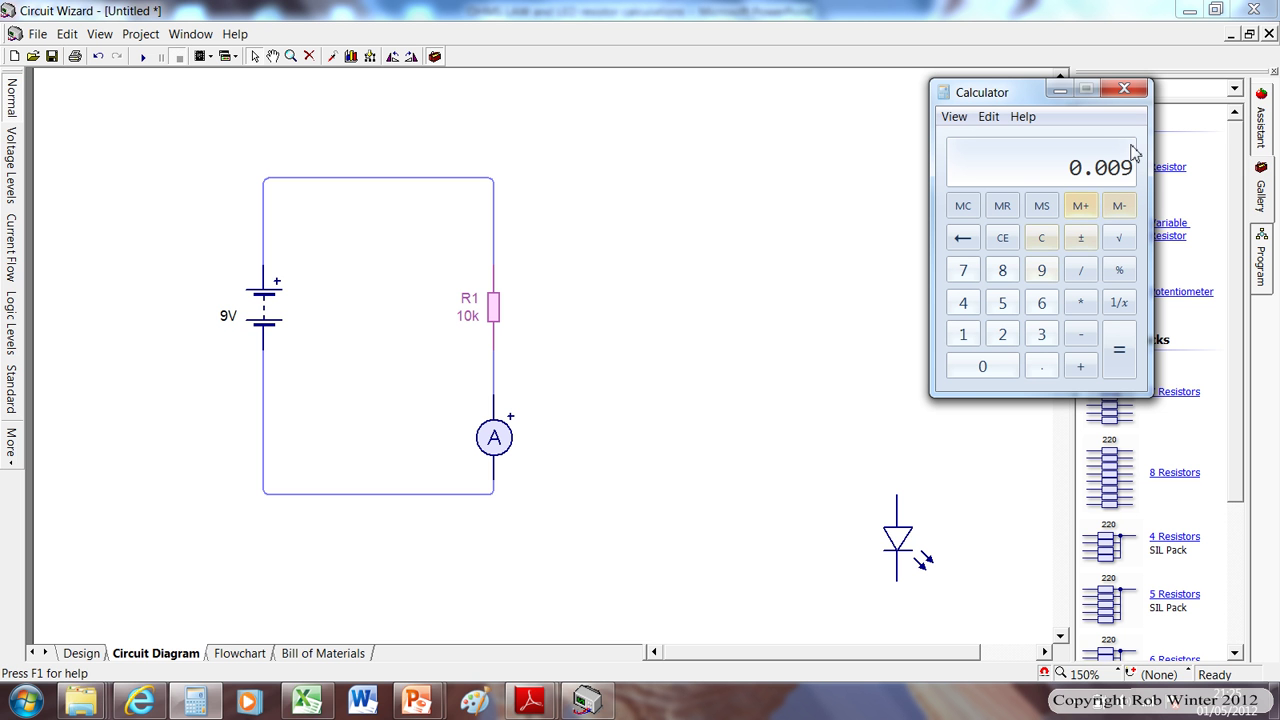
Clear the entry and calculate 9 ÷ 10000, giving 0.0009
left_click(1002, 237)
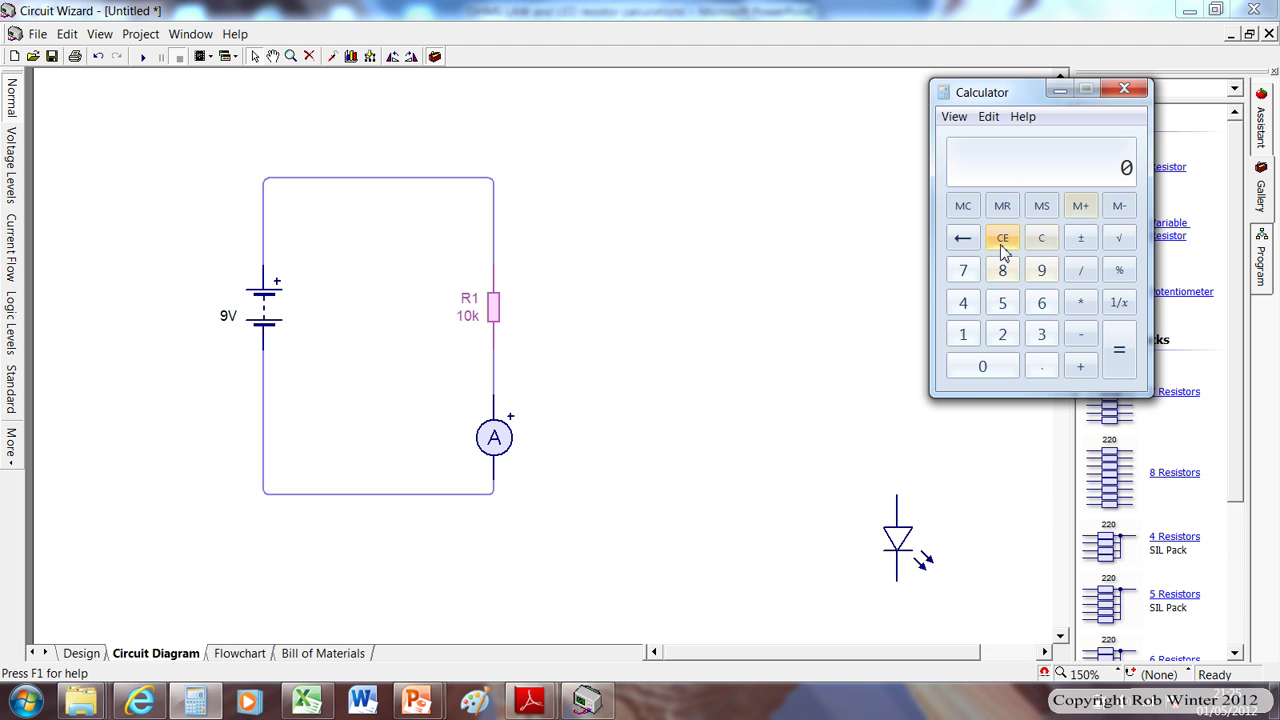
left_click(1048, 274)
left_click(1080, 270)
left_click(963, 334)
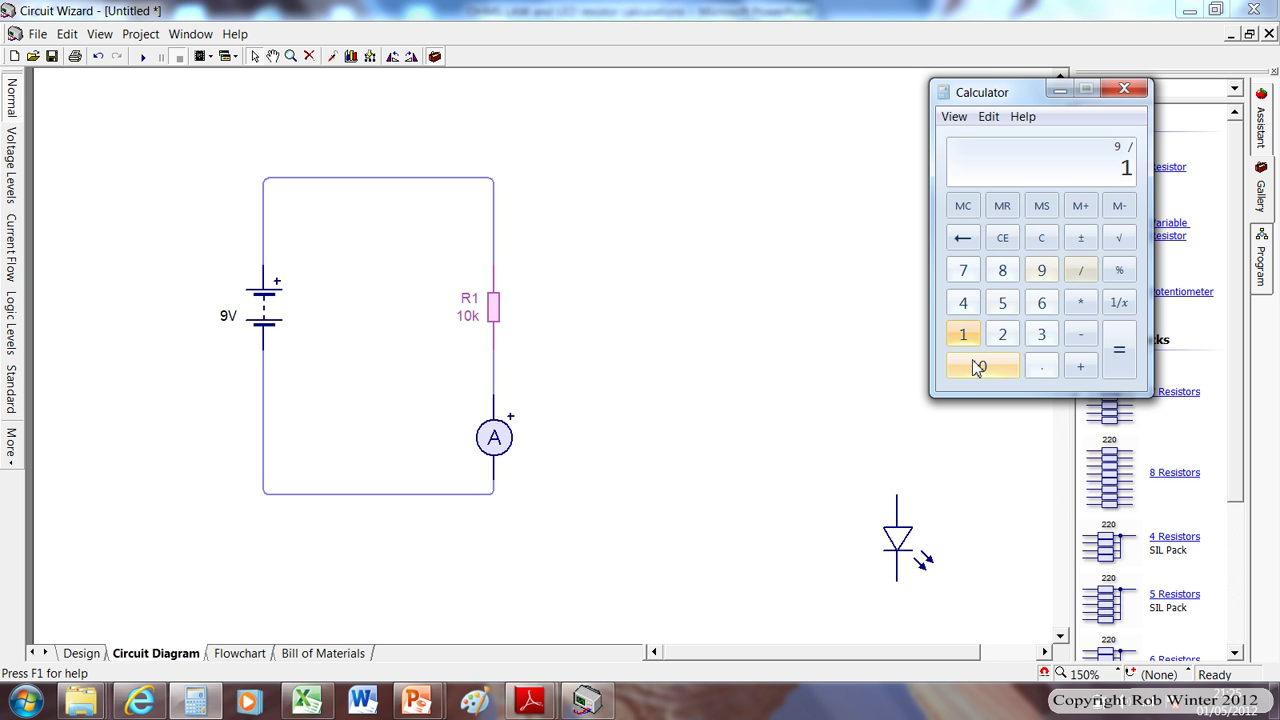
left_click(972, 367)
left_click(972, 367)
left_click(972, 367)
left_click(972, 367)
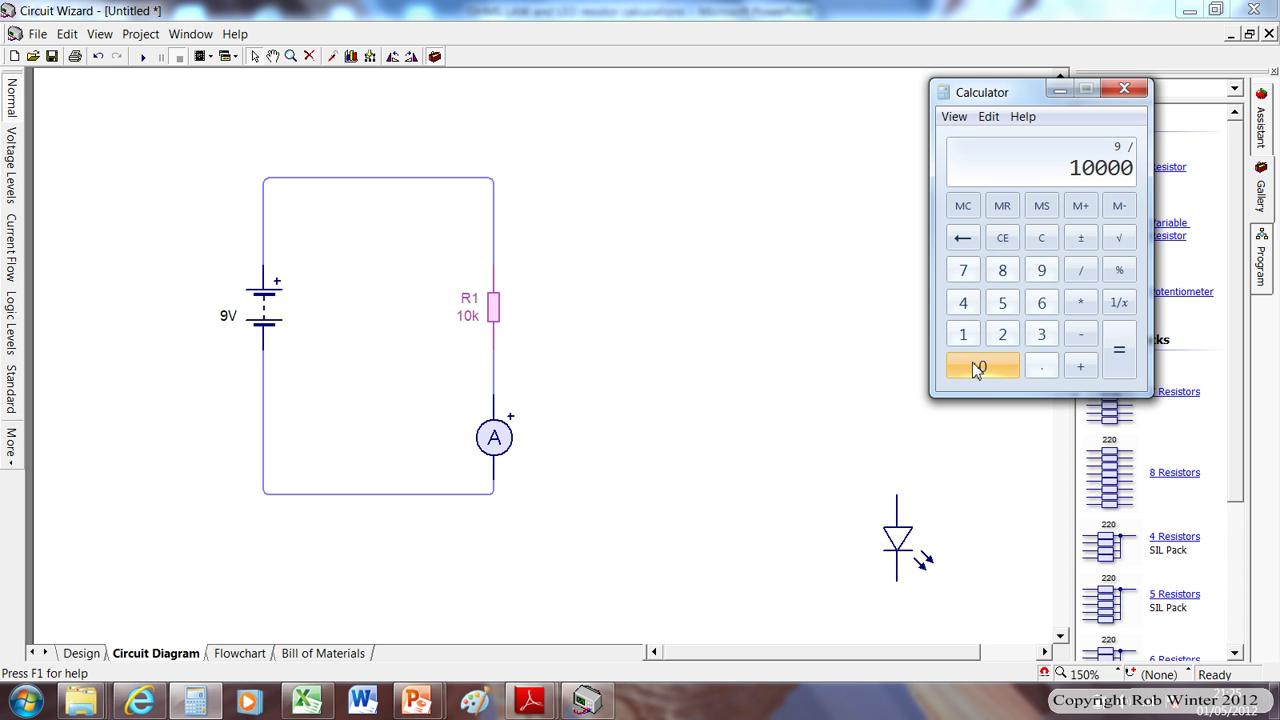
left_click(1118, 352)
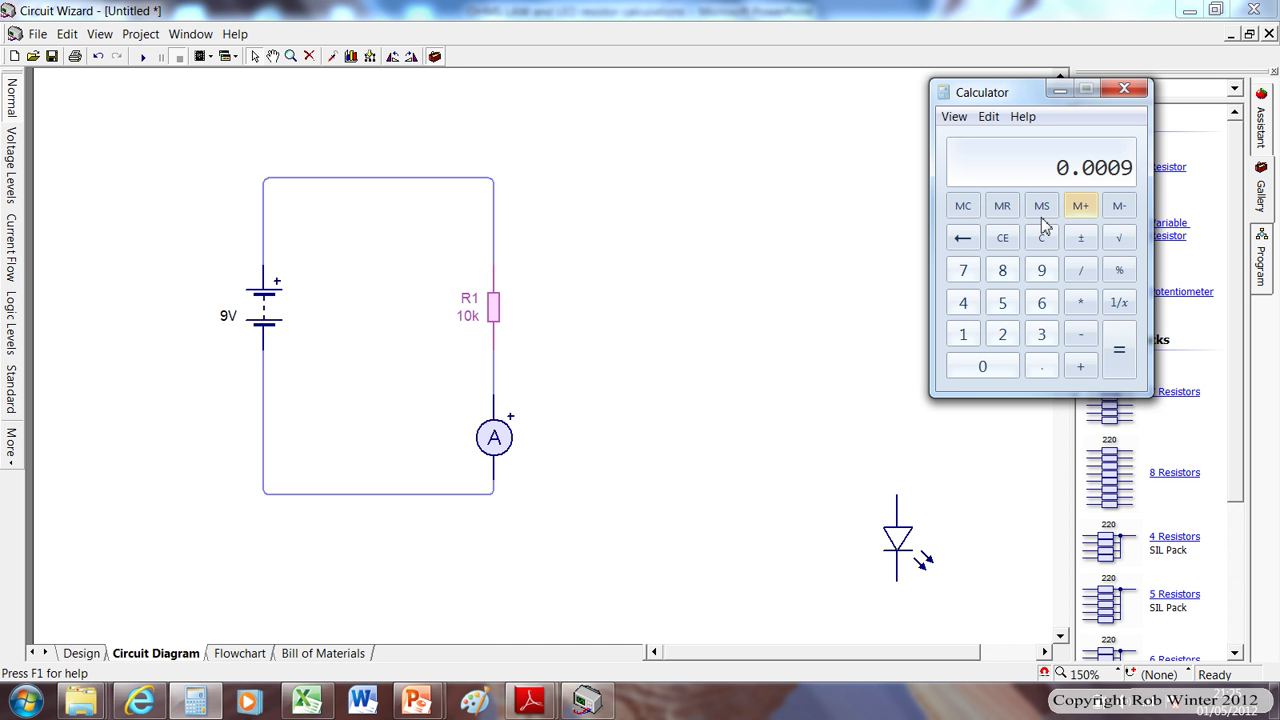
Run the simulation with R1 at 10k so the ammeter reads 899.99µA
left_click(140, 57)
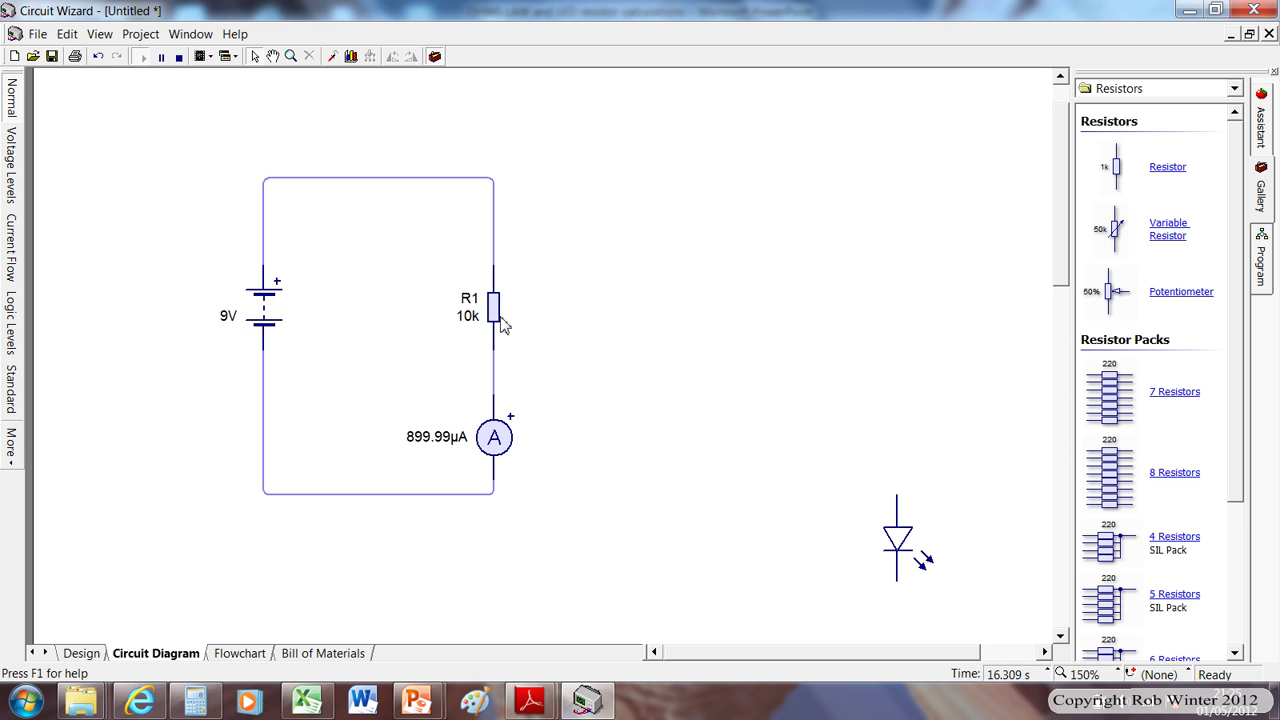
Stop the simulation and delete resistor R1 along with its top and bottom wires
left_click(180, 57)
left_click_drag(448, 216, 537, 241)
key("Delete")
left_click_drag(463, 362, 520, 374)
key("Delete")
left_click(500, 315)
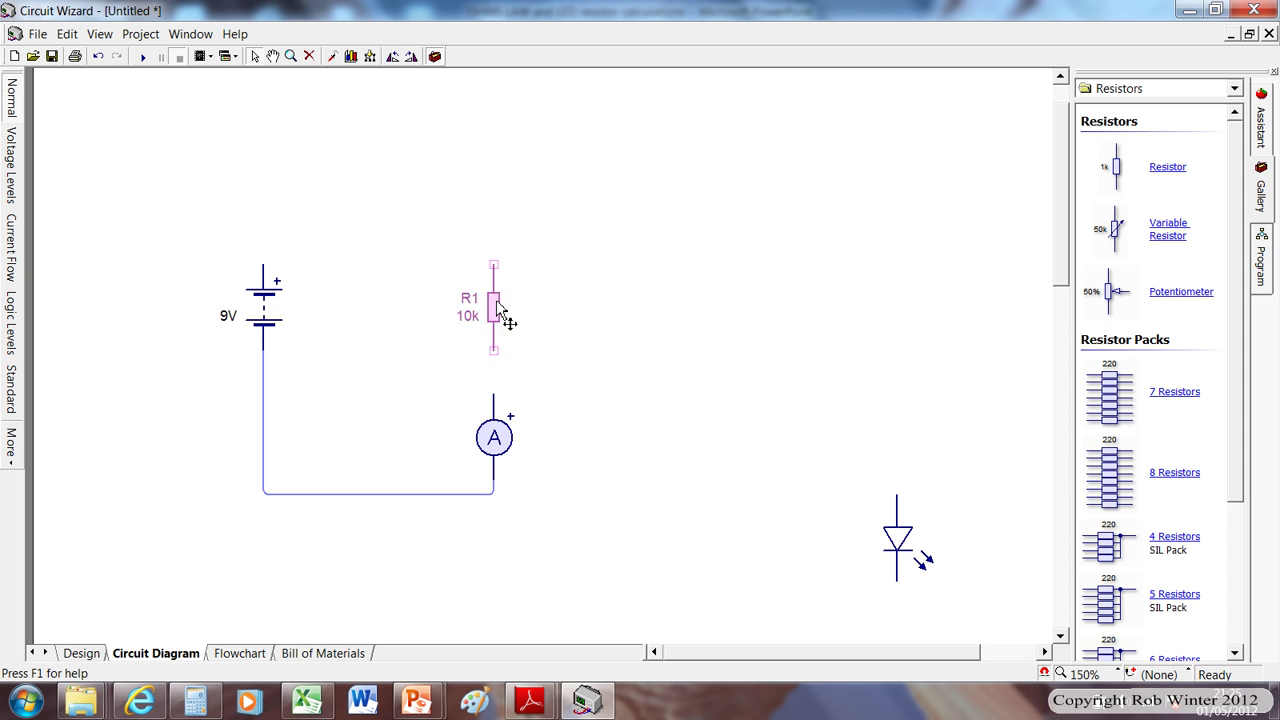
key("Delete")
Wire variable resistor VR1 between the ammeter and battery positive, run, and set it to 14.33k
left_click_drag(1118, 238, 494, 264)
left_click_drag(494, 392, 494, 306)
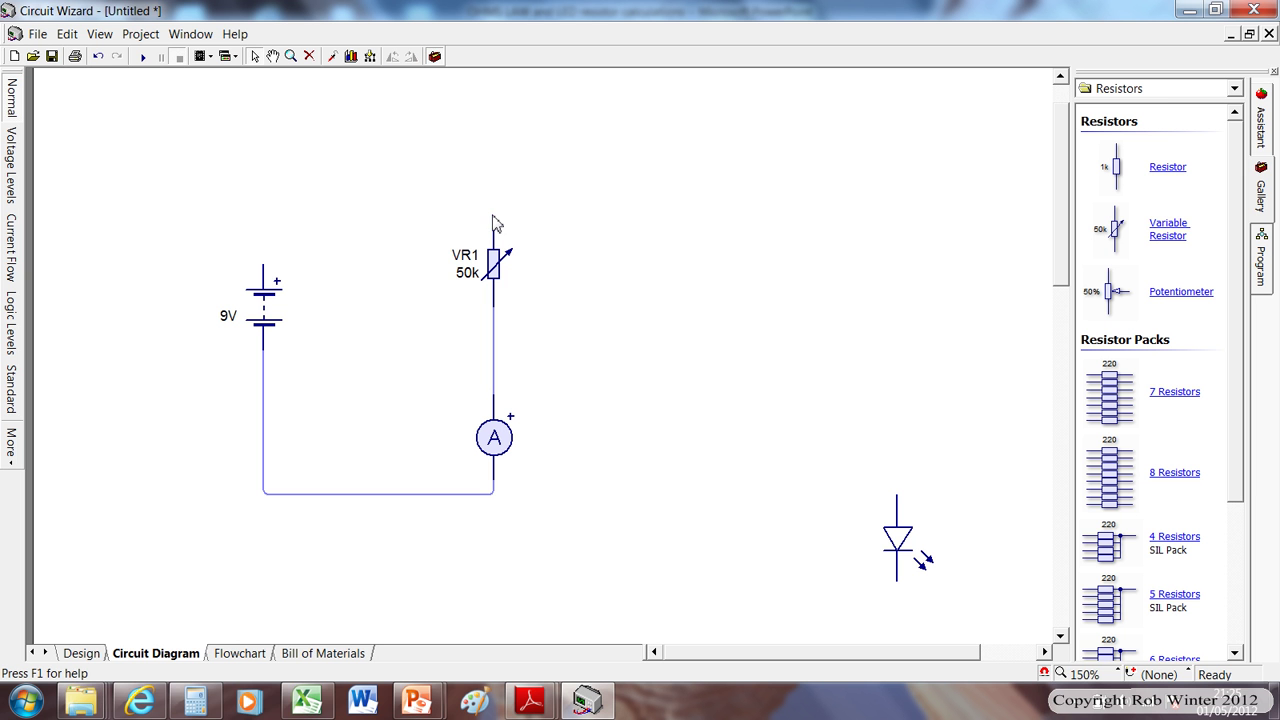
left_click_drag(493, 210, 265, 126)
left_click_drag(254, 236, 263, 265)
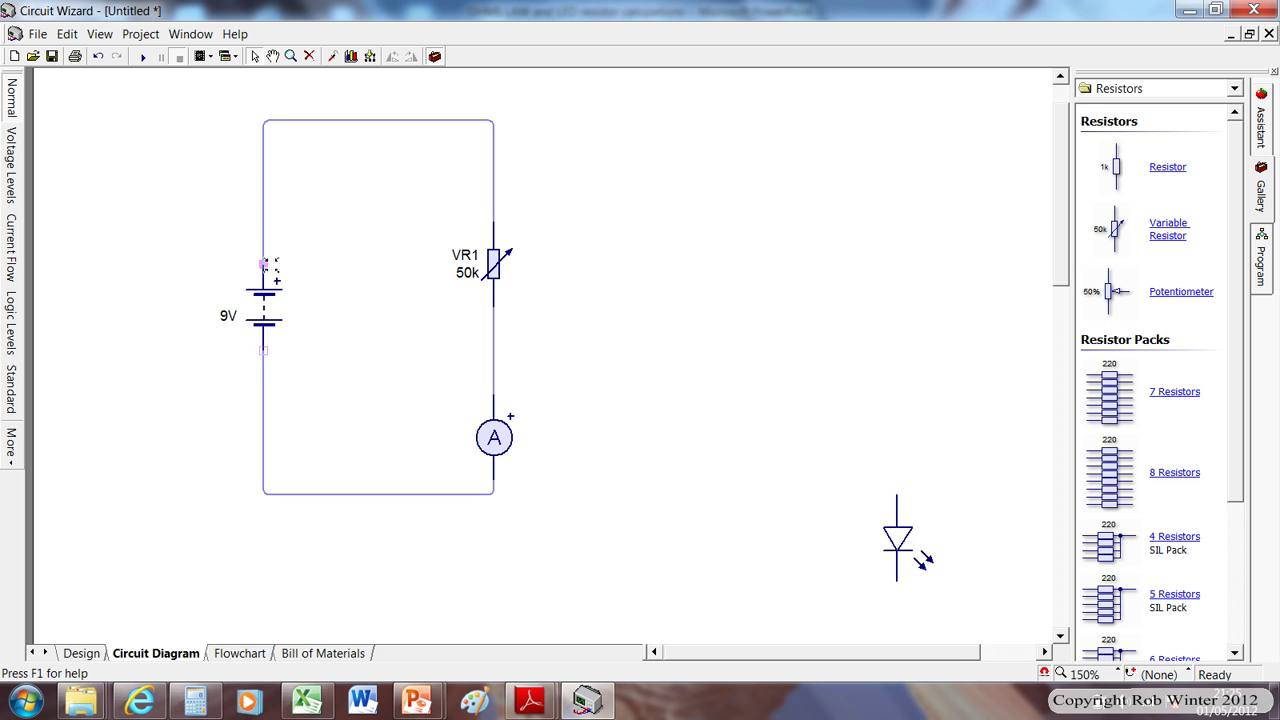
left_click(143, 57)
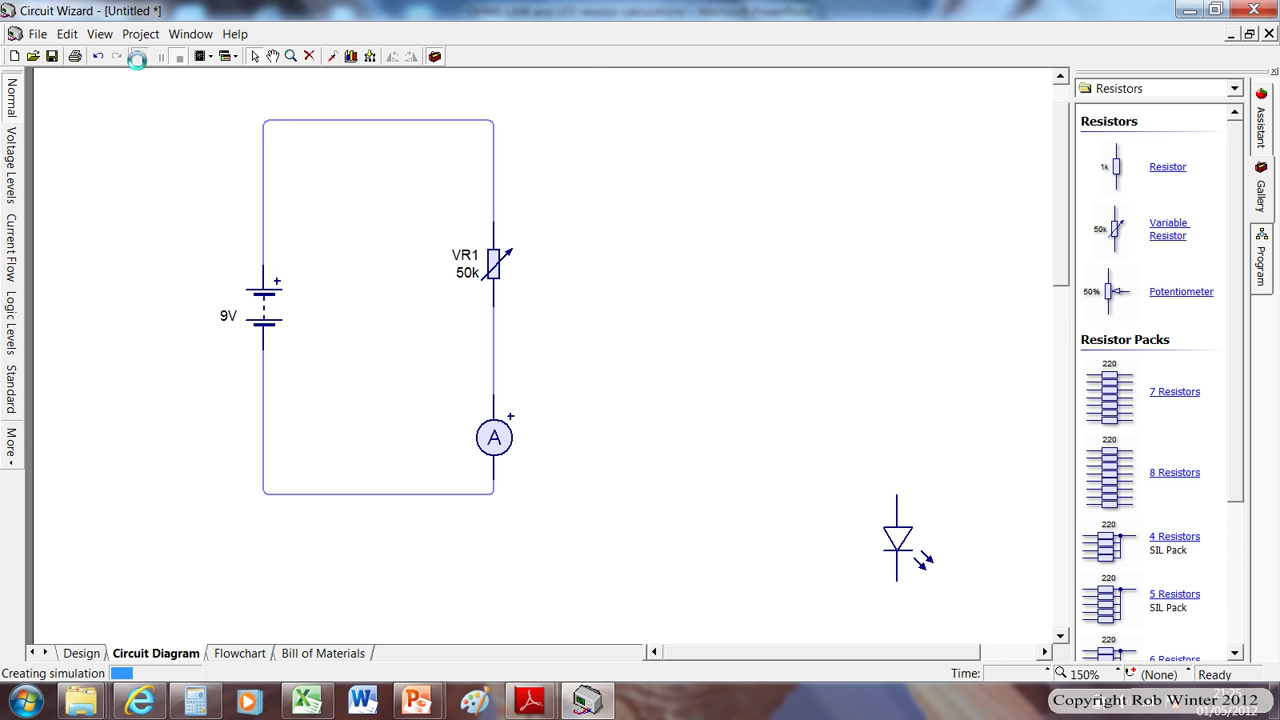
left_click(491, 265)
left_click_drag(548, 150, 524, 180)
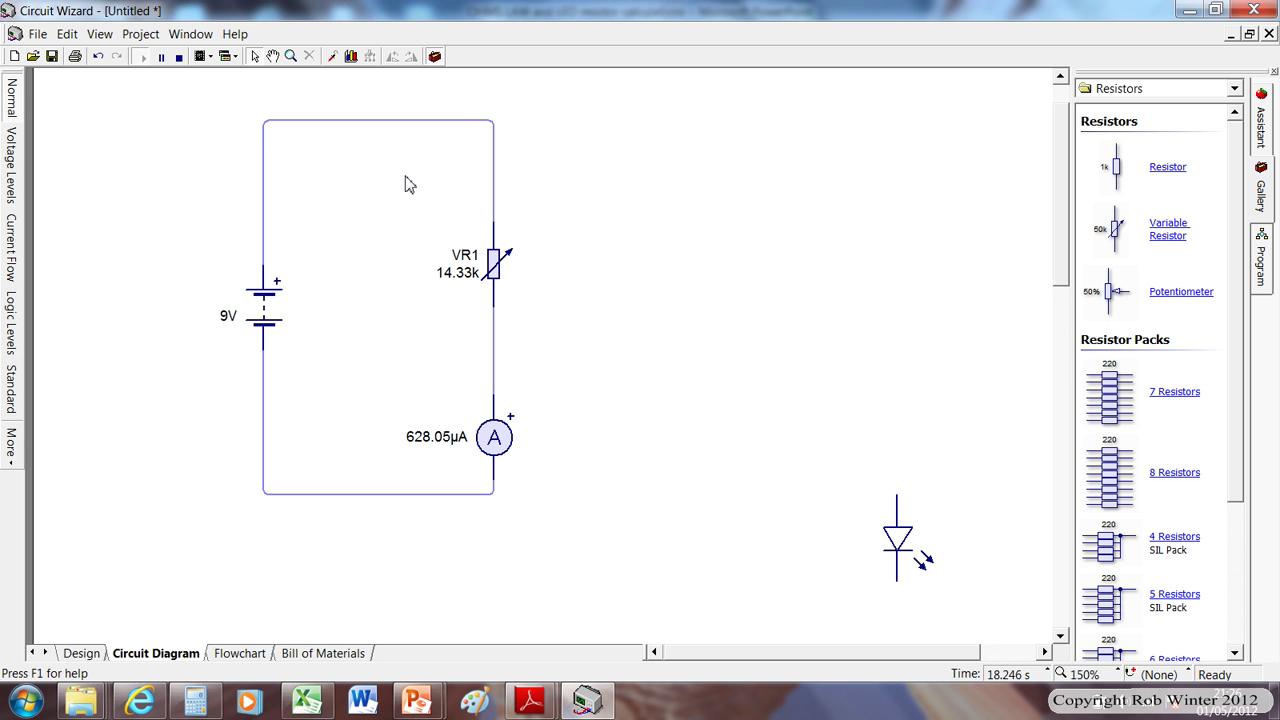
Stop the simulation, delete VR1 and its connecting wires, and move the ammeter aside
left_click(179, 56)
left_click_drag(467, 167, 545, 198)
key("Delete")
left_click_drag(442, 366, 563, 337)
key("Delete")
left_click_drag(519, 274, 577, 289)
key("Delete")
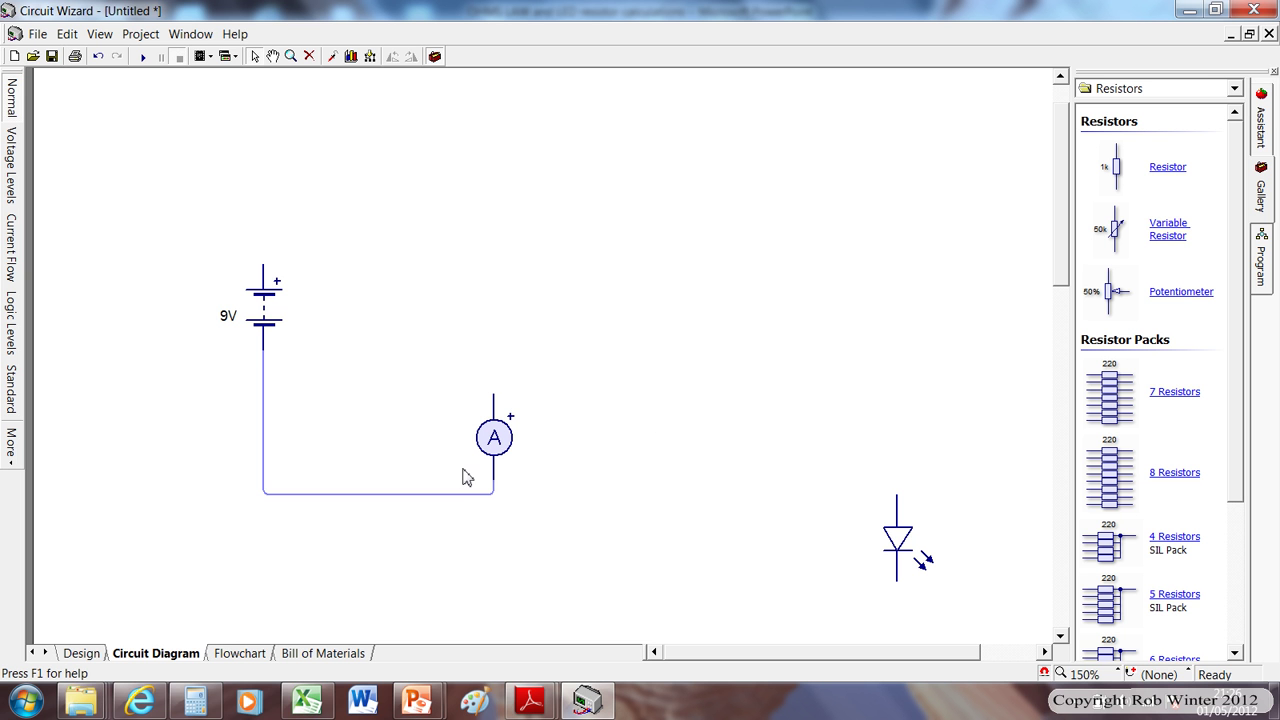
left_click_drag(465, 484, 488, 508)
key("Delete")
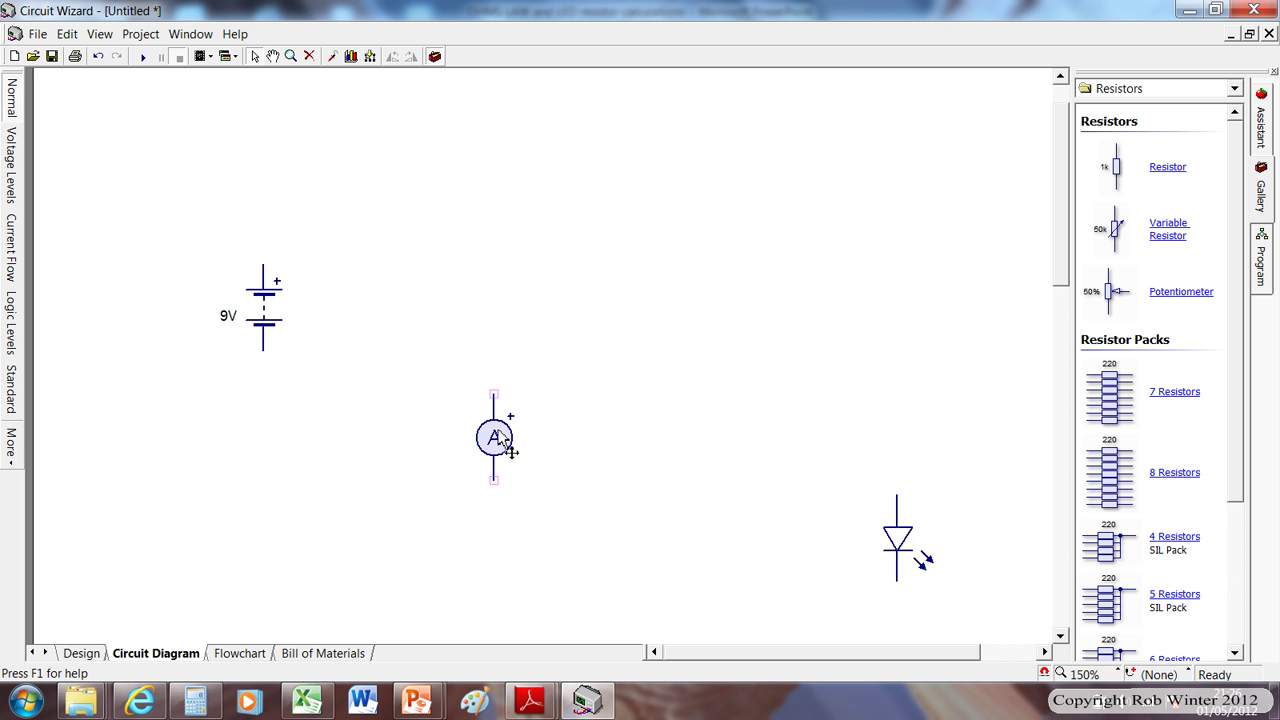
left_click_drag(498, 430, 397, 503)
Turn on Project > Simulation > Explosions and wire the LED directly to the 9V battery
left_click(138, 36)
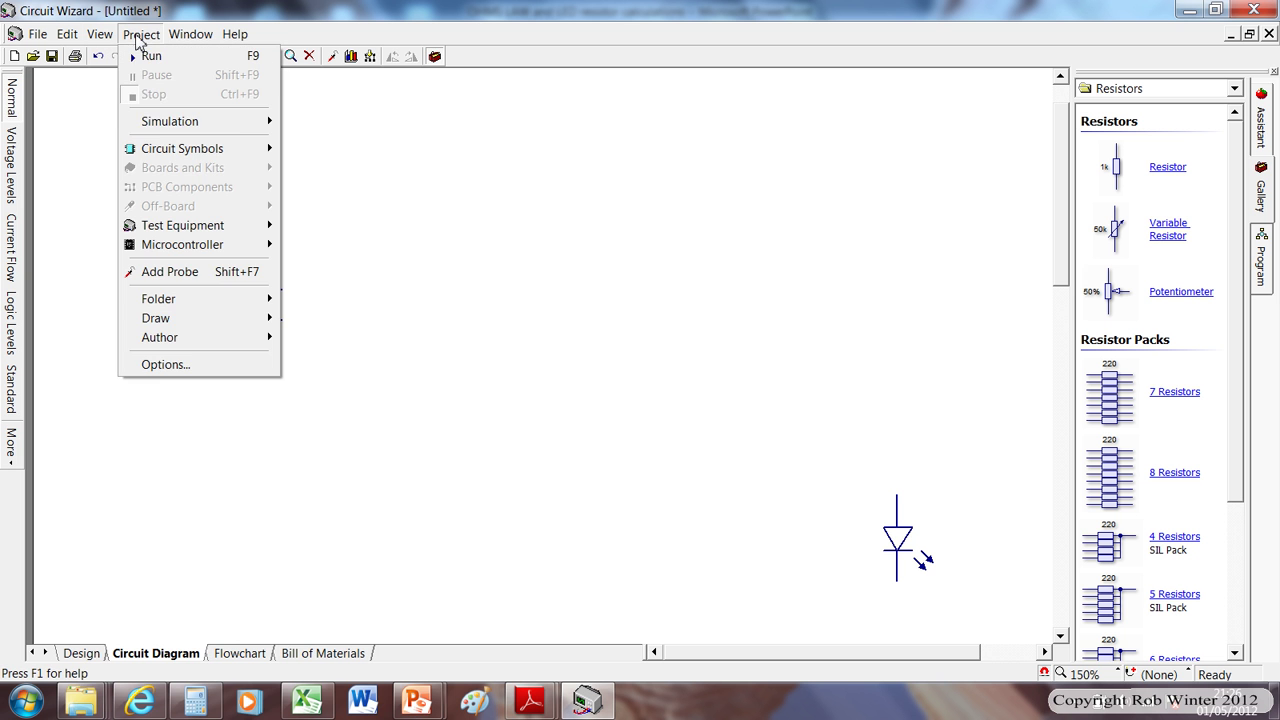
mouse_move(240, 124)
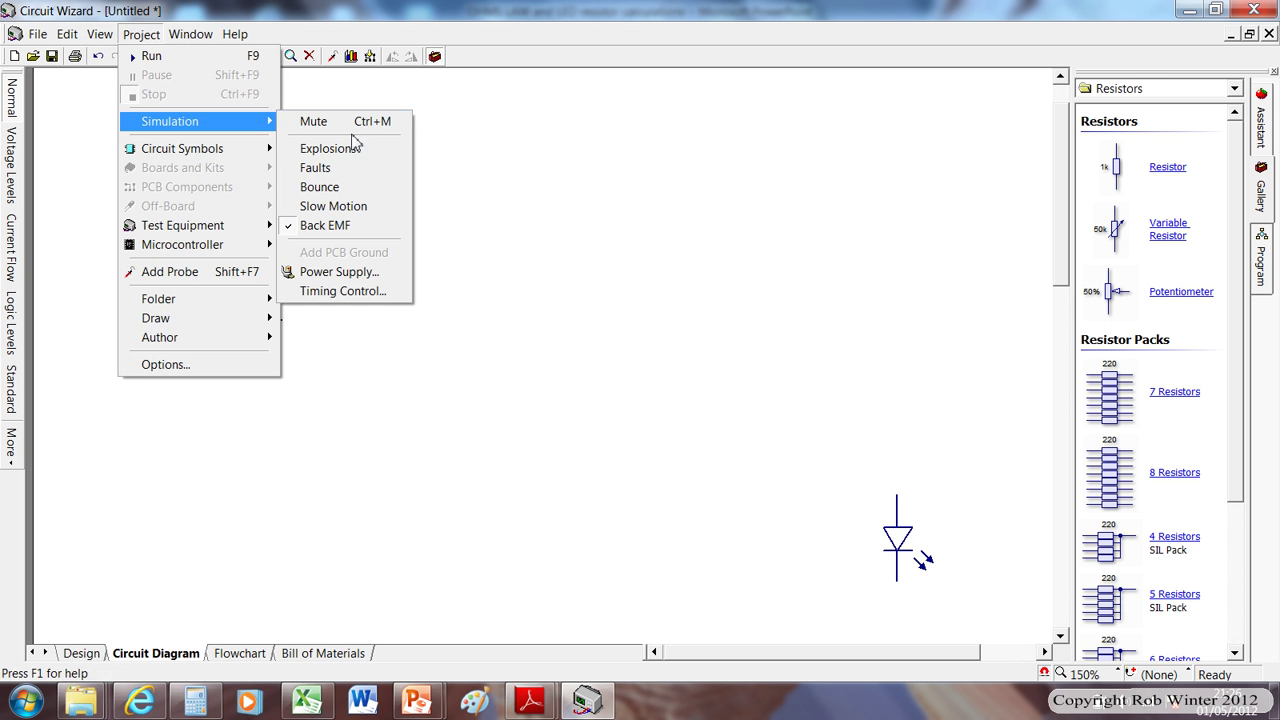
left_click(350, 152)
mouse_move(899, 500)
left_mouse_down()
mouse_move(474, 296)
mouse_move(314, 177)
mouse_move(268, 179)
mouse_move(263, 276)
left_mouse_up()
mouse_move(263, 350)
left_mouse_down()
mouse_move(503, 457)
mouse_move(469, 434)
mouse_move(465, 380)
left_mouse_up()
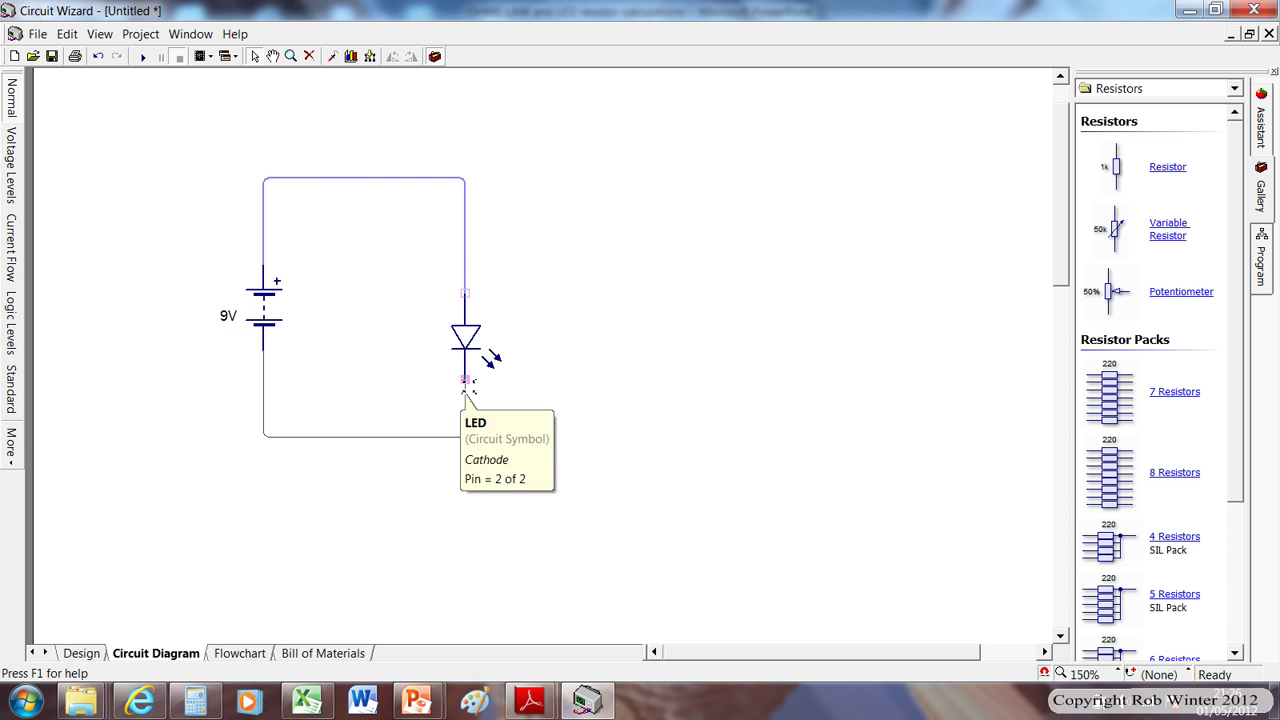
left_click(143, 57)
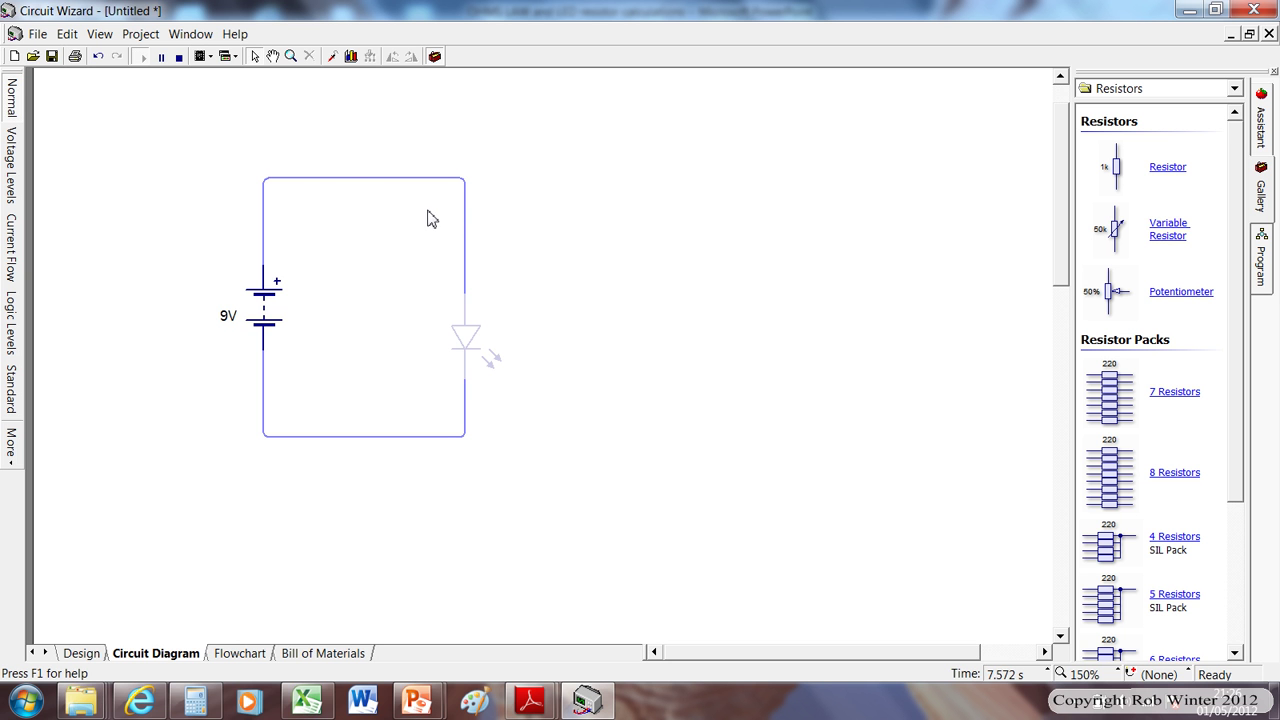
left_click(178, 57)
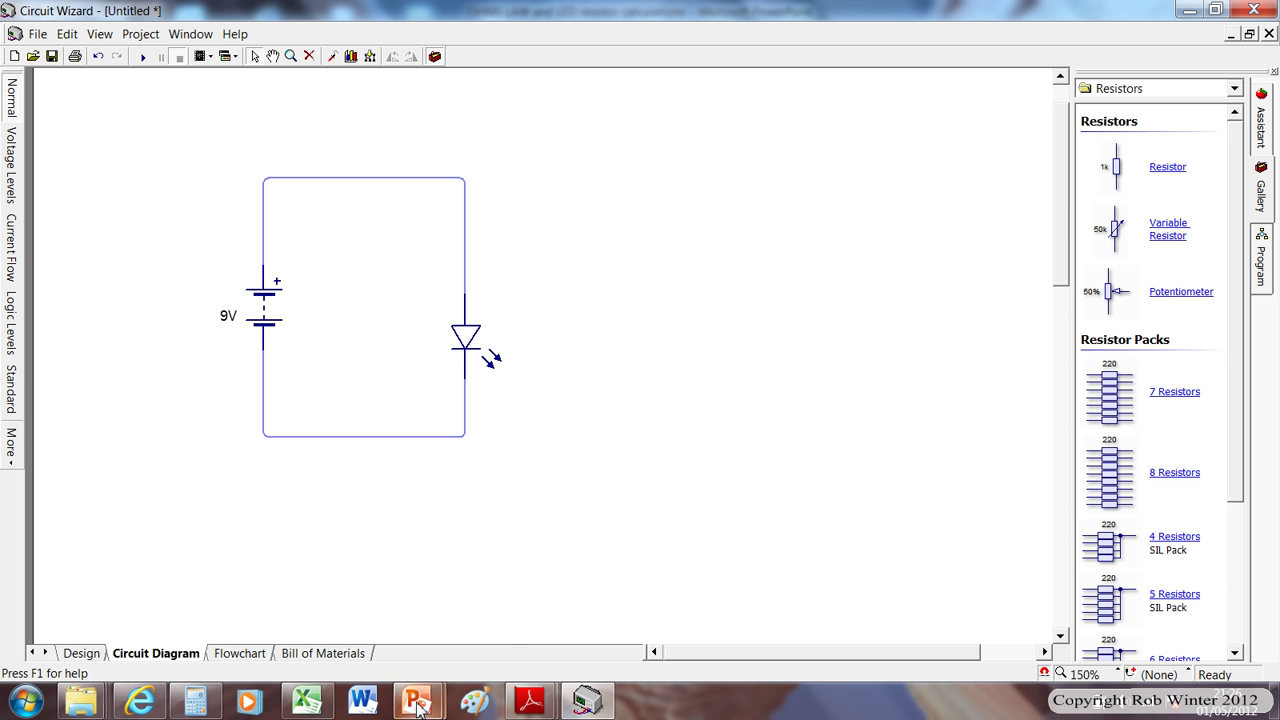
Bring up the OHMS LAW presentation and present slide 2, working the LED resistor to R = 233 Ω
mouse_move(416, 700)
left_click(503, 620)
left_click(130, 380)
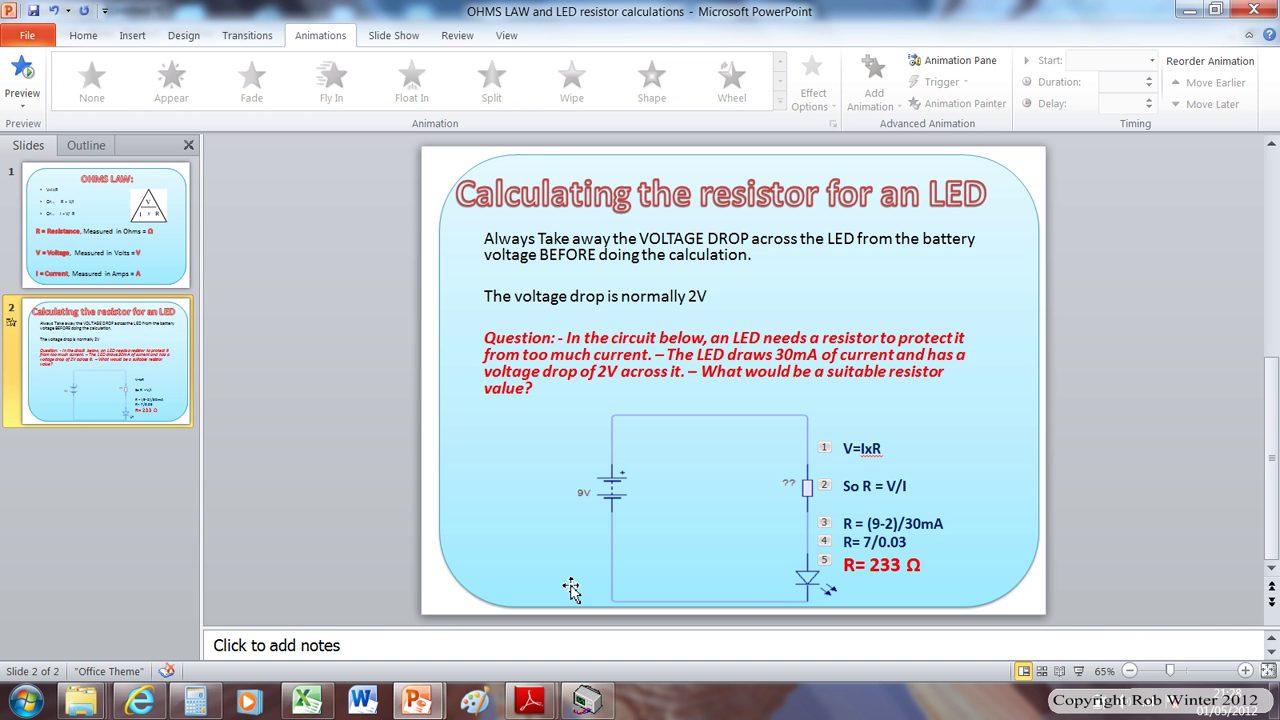
Back in the circuit, swap the top wire for a 230 Ω resistor R1 wired to the battery's positive pin
left_click(588, 700)
left_click_drag(431, 226, 543, 253)
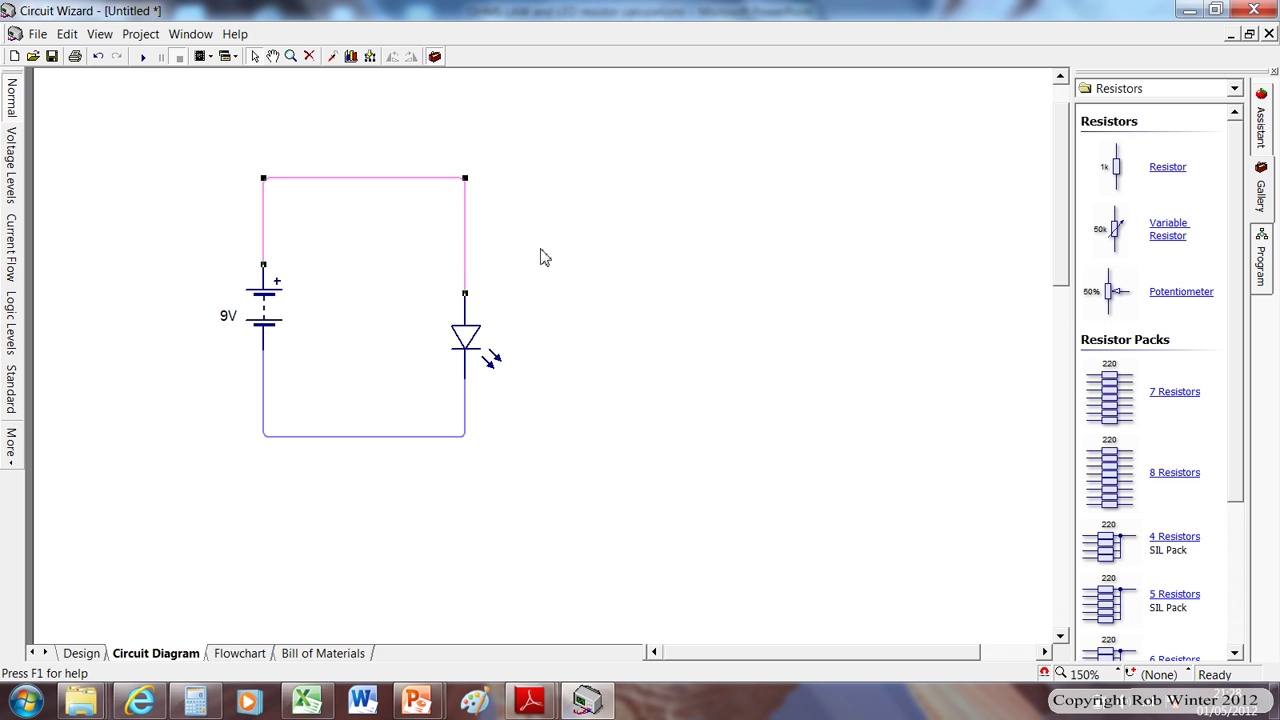
key("Delete")
left_click_drag(1117, 168, 468, 238)
double_click(462, 237)
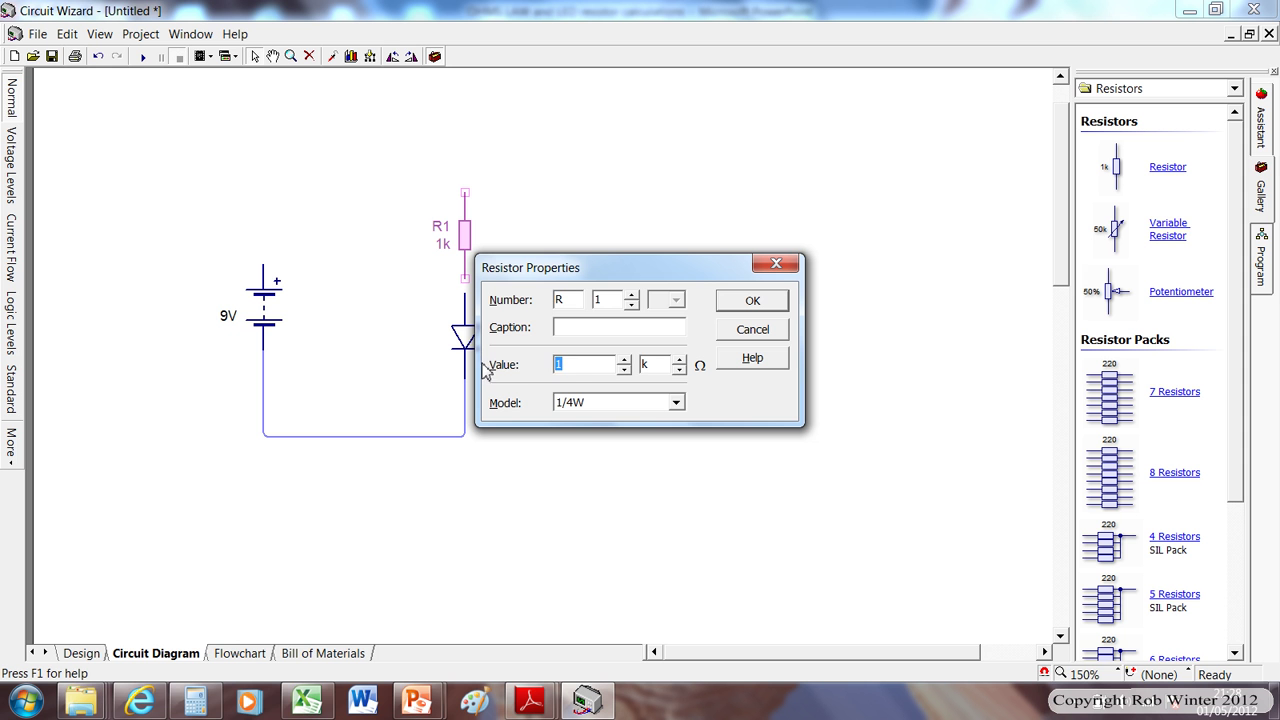
type("230")
left_click(754, 300)
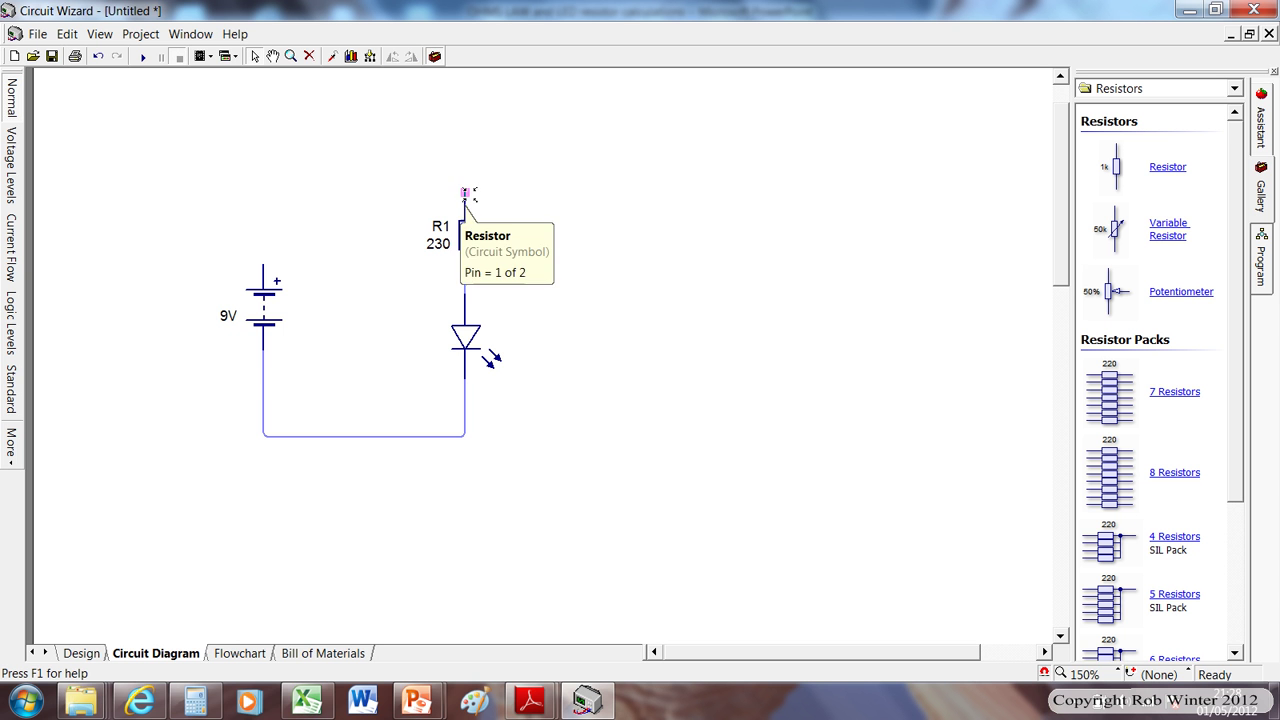
left_click_drag(464, 192, 288, 121)
left_click_drag(257, 210, 263, 264)
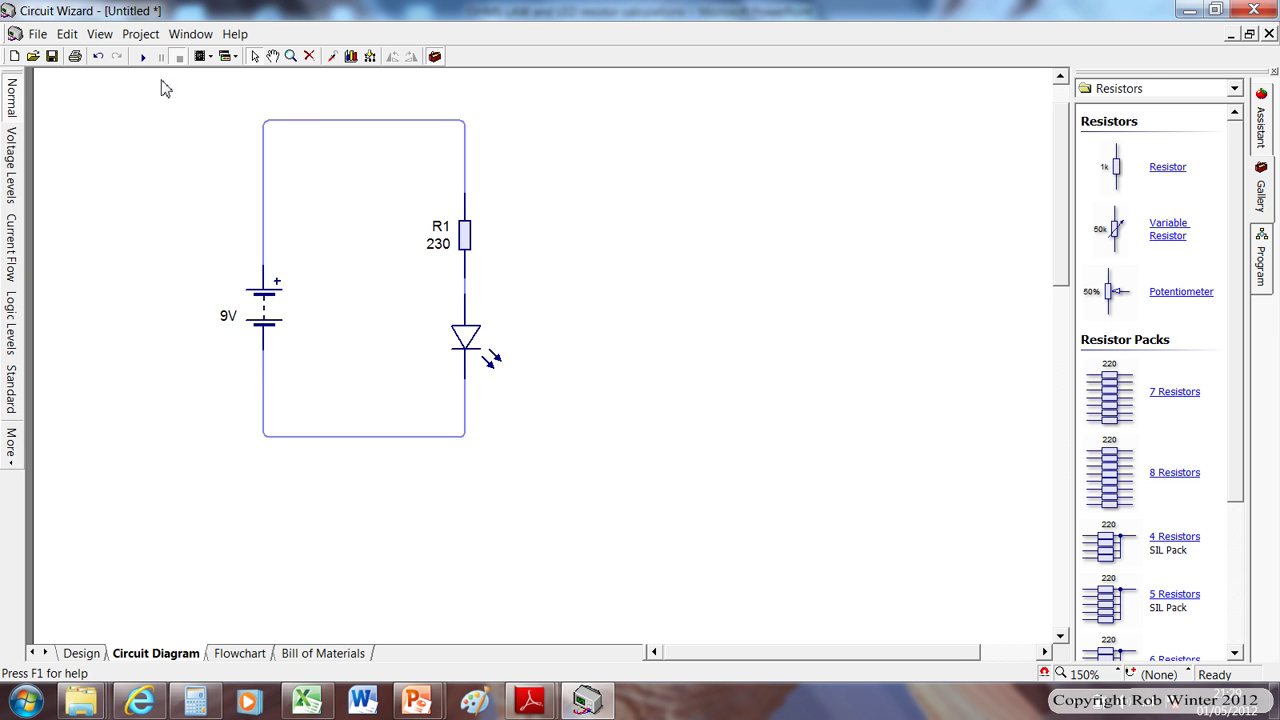
Run the simulation to see the LED lit safely through the 230 Ω resistor, then stop it
left_click(143, 57)
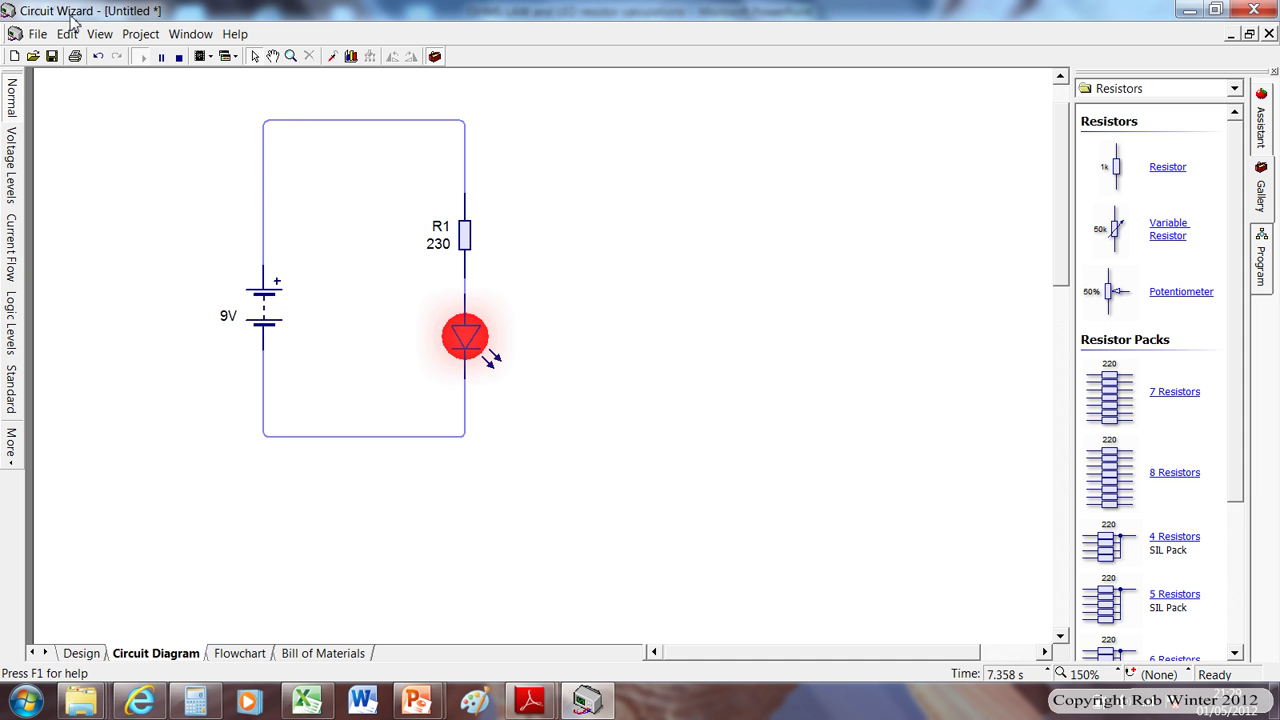
left_click(178, 58)
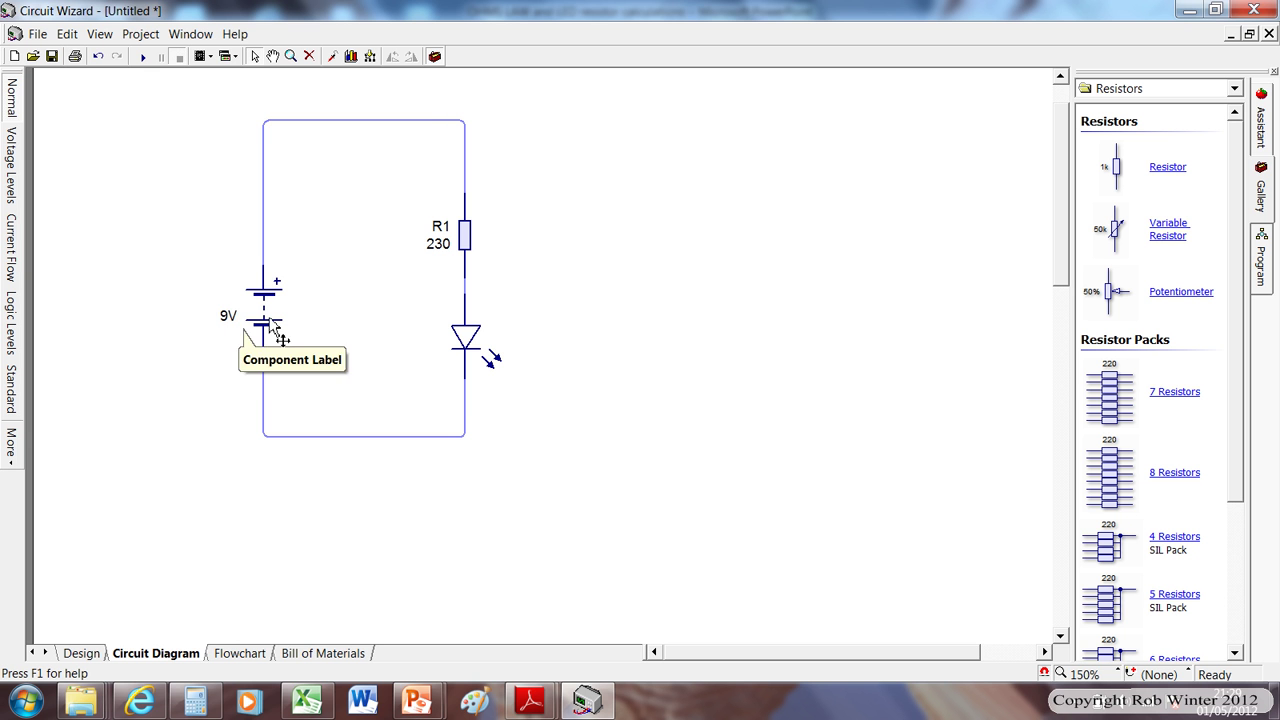
Set the battery to 18V, run to blow the resistor and LED, stop, then undo recent edits
double_click(229, 329)
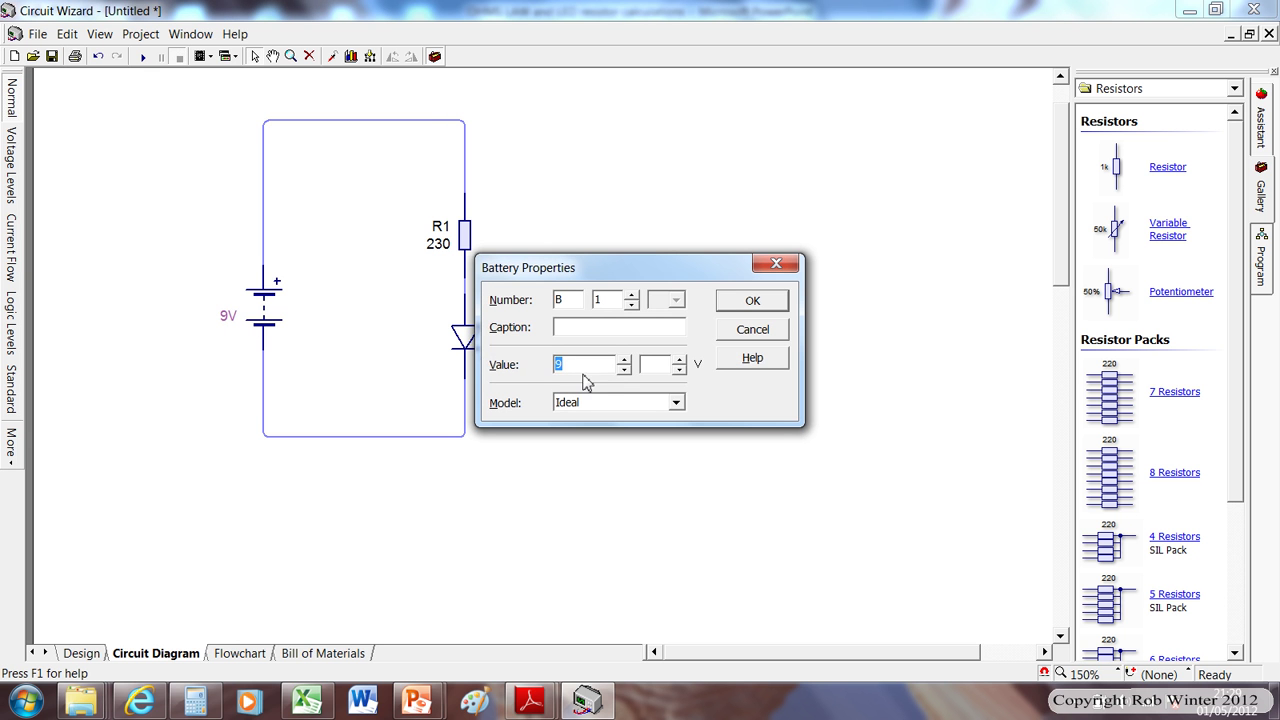
type("18")
left_click(767, 303)
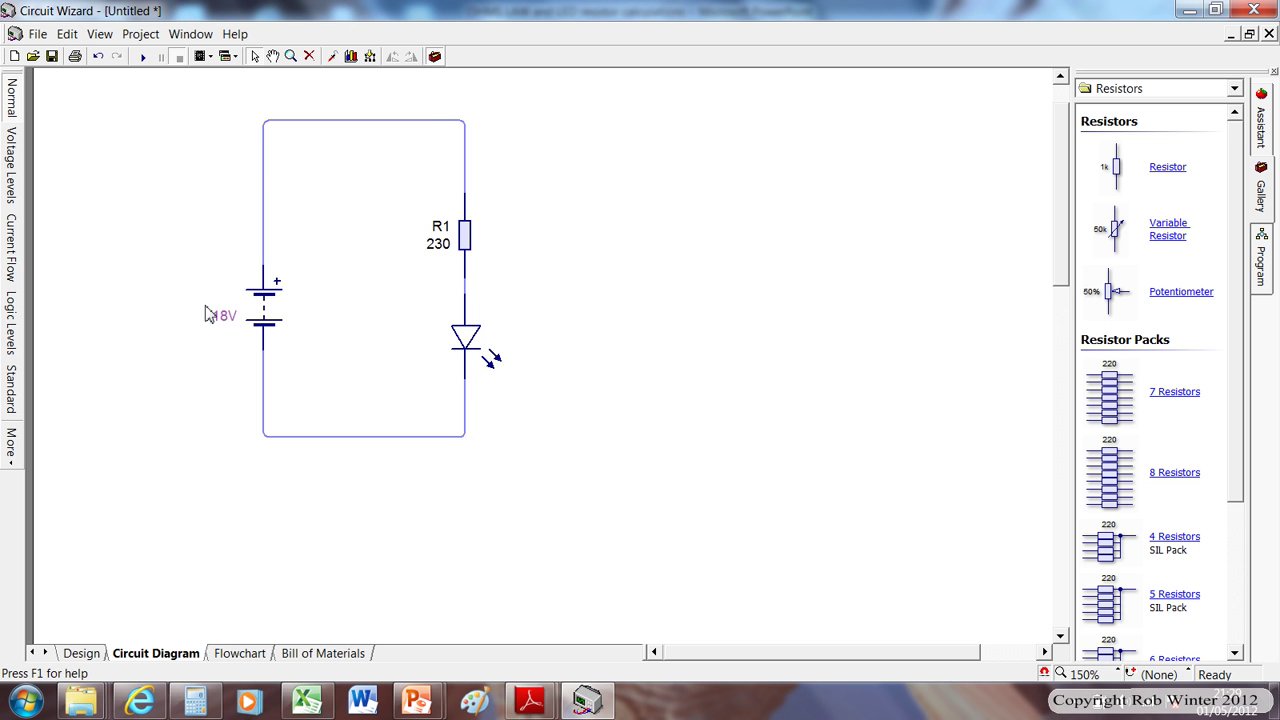
left_click(143, 58)
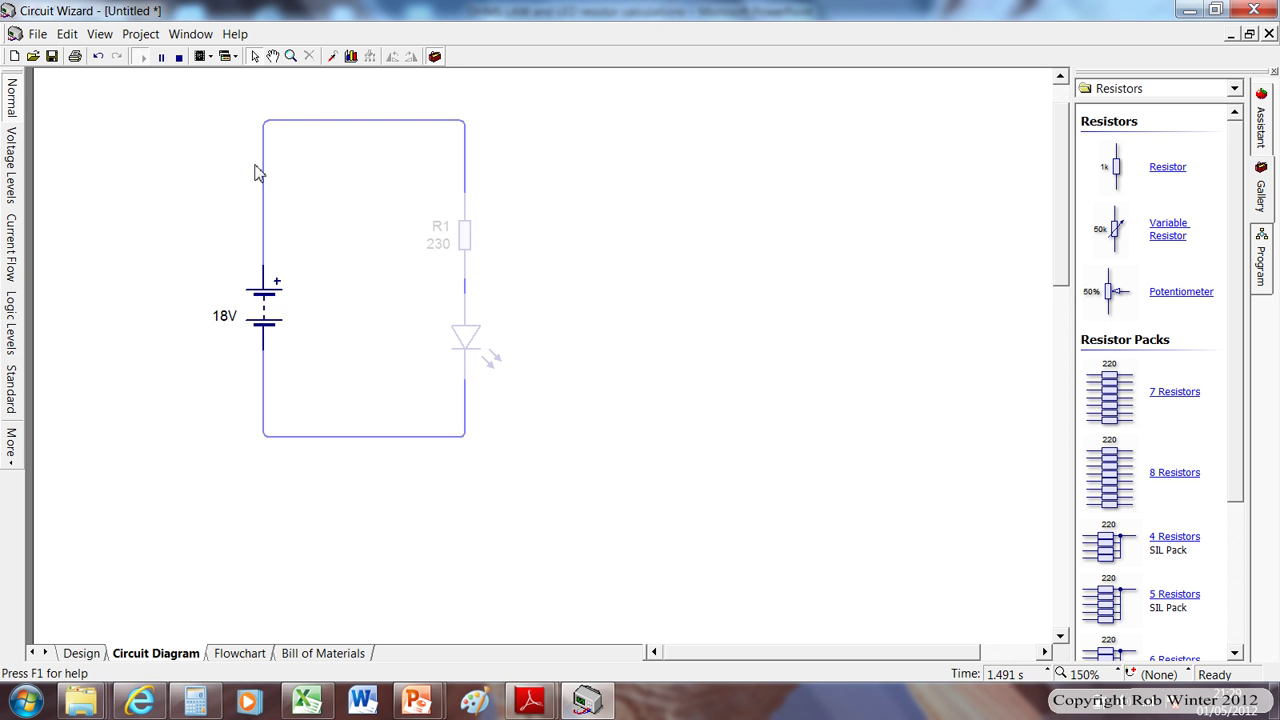
left_click(180, 58)
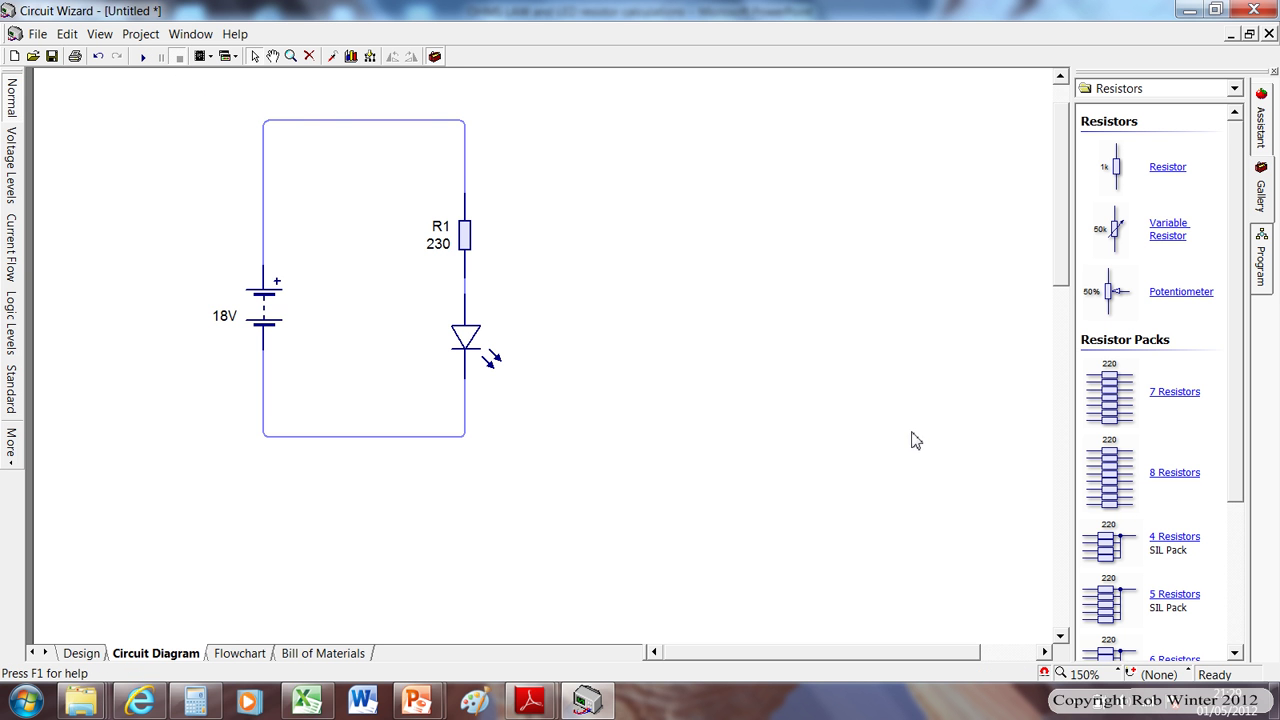
key("ctrl+z")
key("ctrl+z")
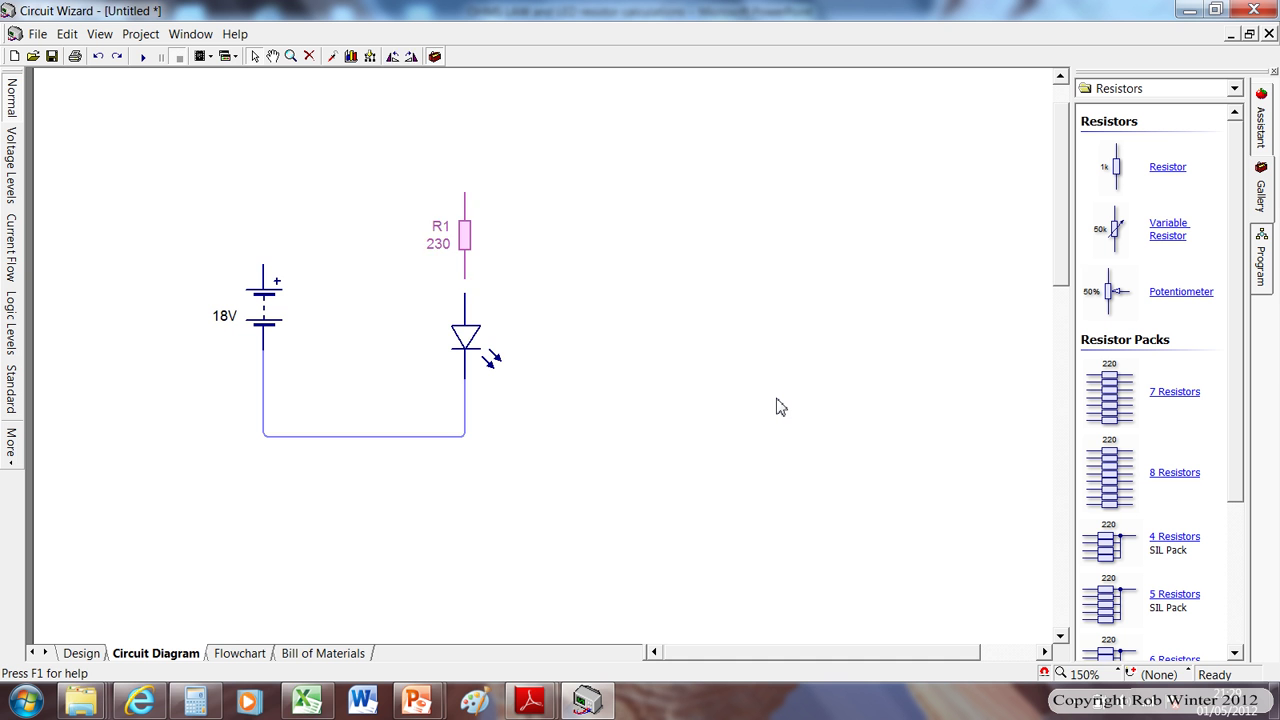
key("ctrl+z")
key("ctrl+z")
key("ctrl+z")
key("ctrl+z")
key("ctrl+z")
key("ctrl+z")
key("ctrl+z")
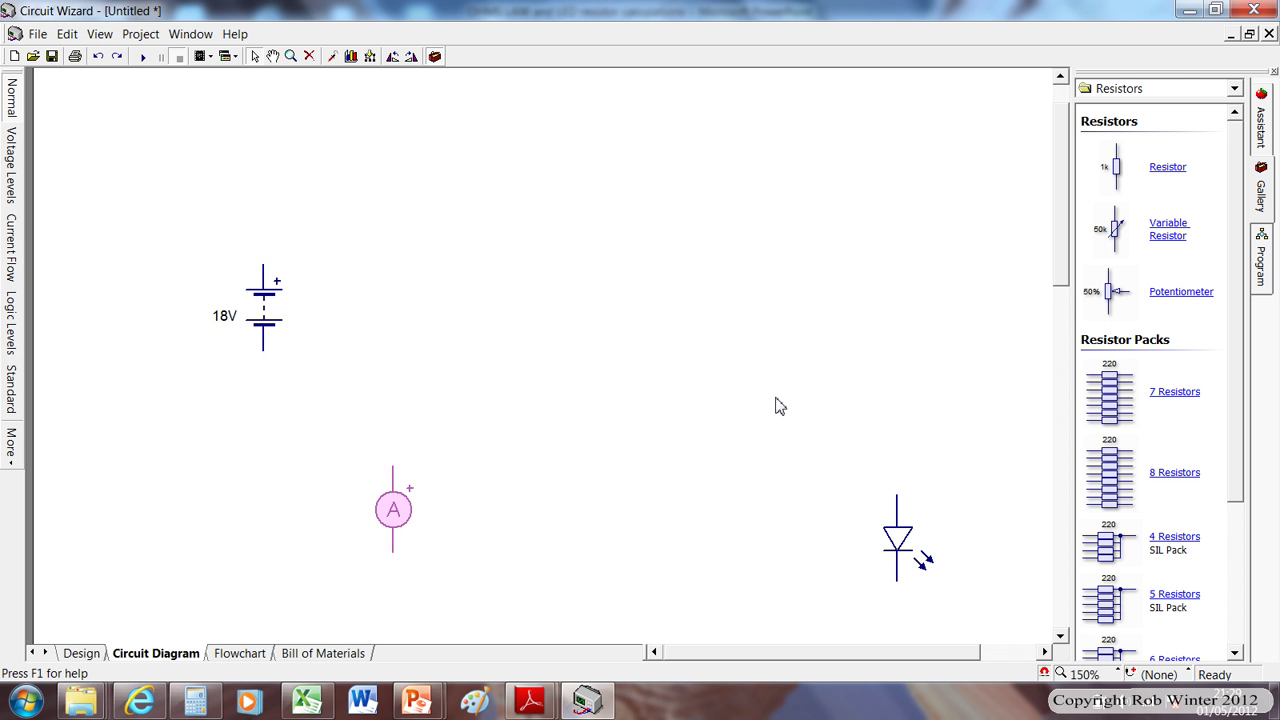
Undo edits back to just the battery and LED joined by the top wire
key("ctrl+z")
key("ctrl+z")
key("ctrl+z")
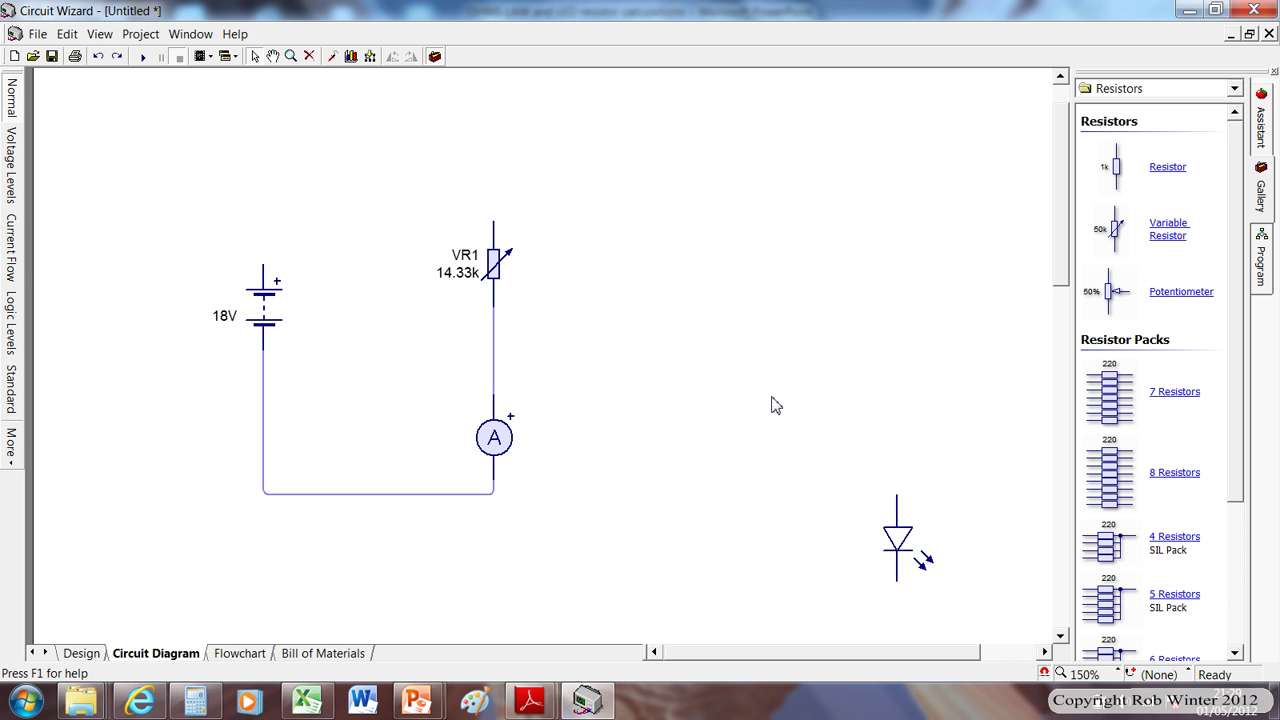
key("ctrl+z")
key("ctrl+z")
key("ctrl+z")
key("ctrl+z")
key("ctrl+z")
key("ctrl+z")
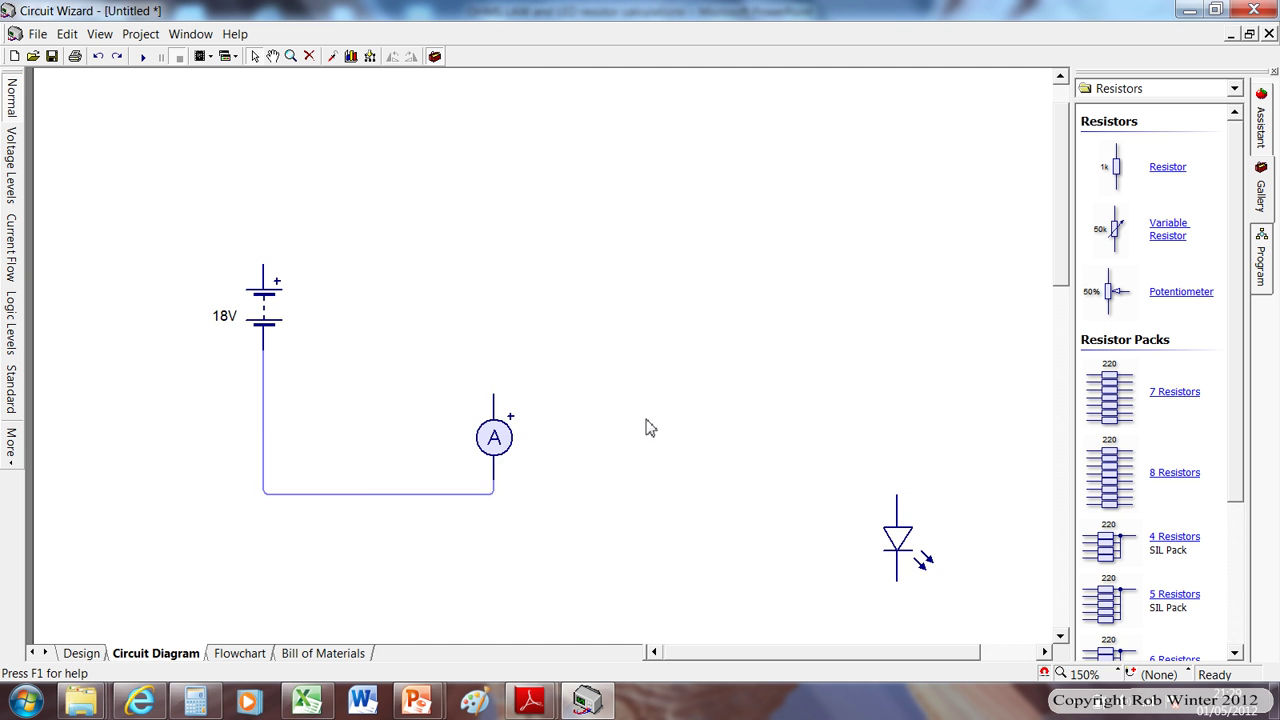
key("ctrl+z")
key("ctrl+z")
key("ctrl+z")
key("ctrl+z")
key("ctrl+z")
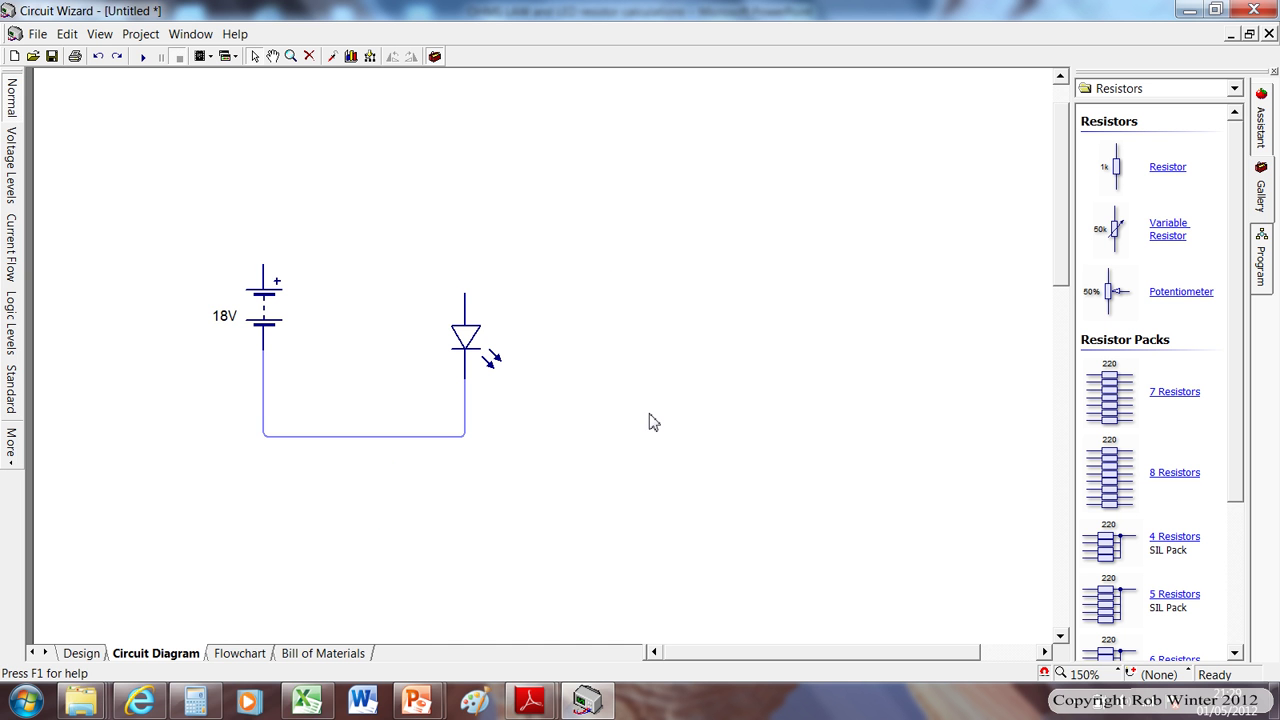
key("ctrl+z")
left_click(724, 245)
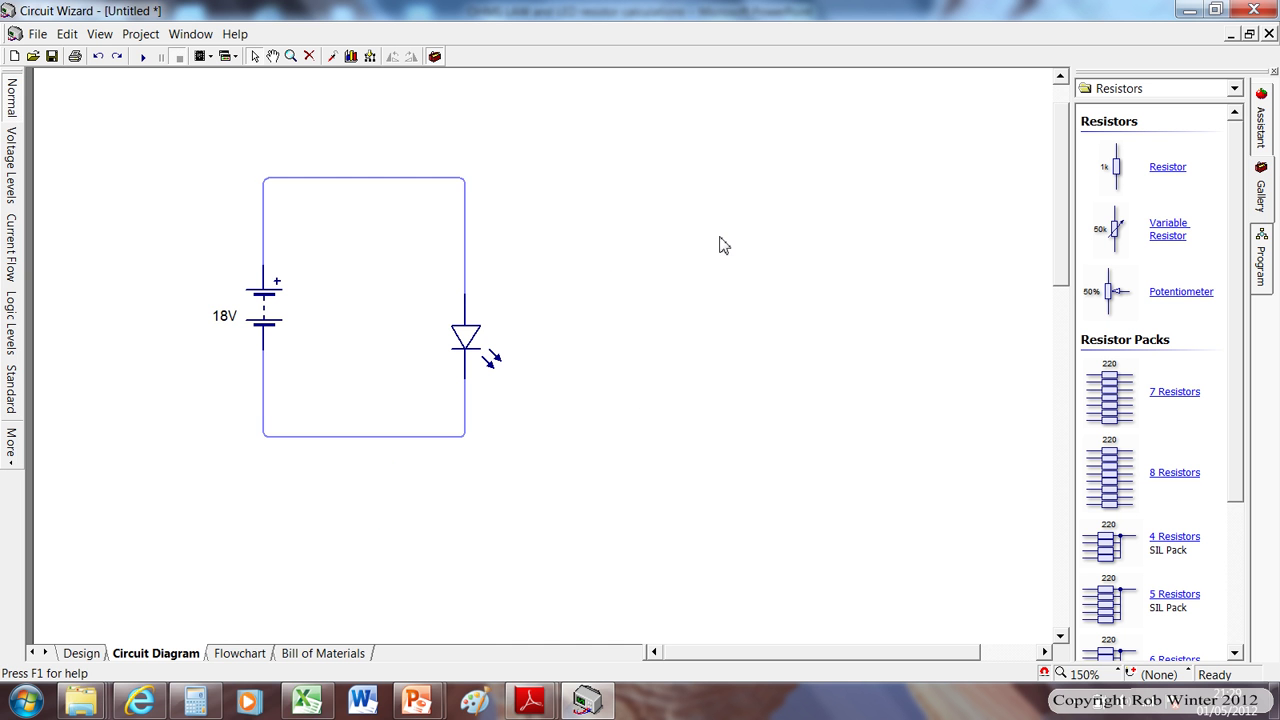
Add an ammeter from Virtual Instruments and delete the bottom wire to make room for it
left_click(1197, 95)
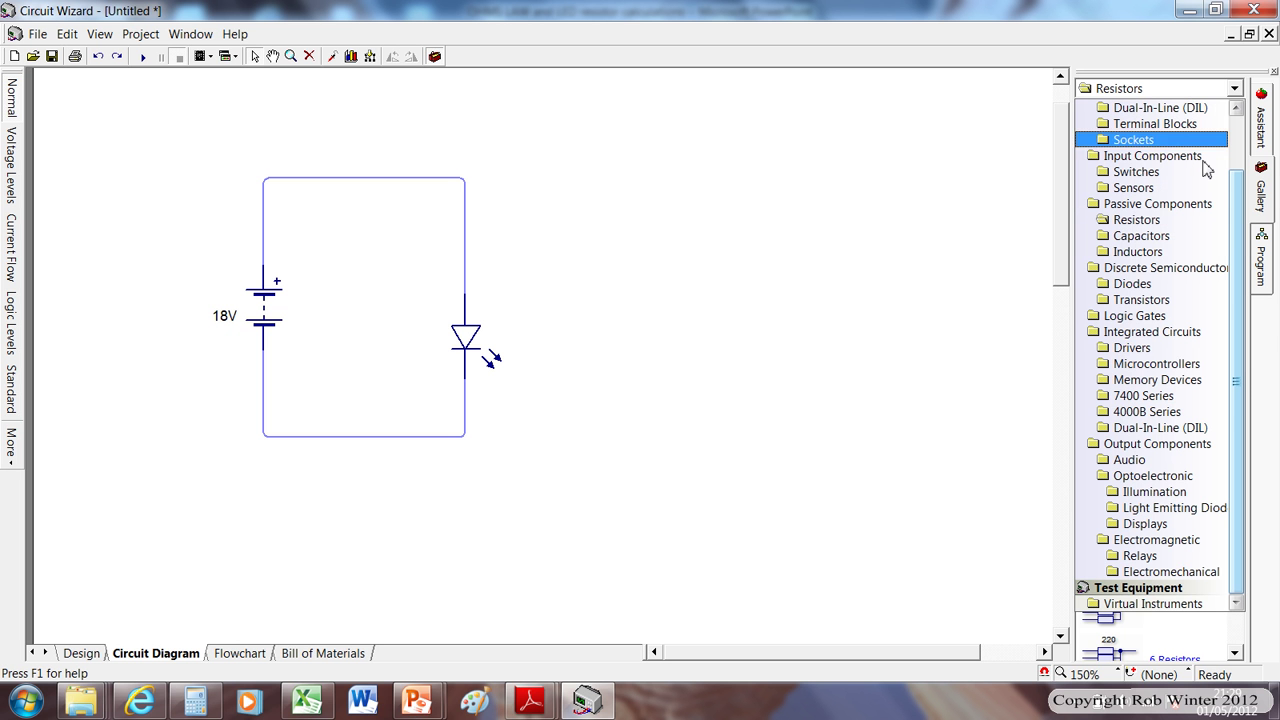
left_click(1155, 603)
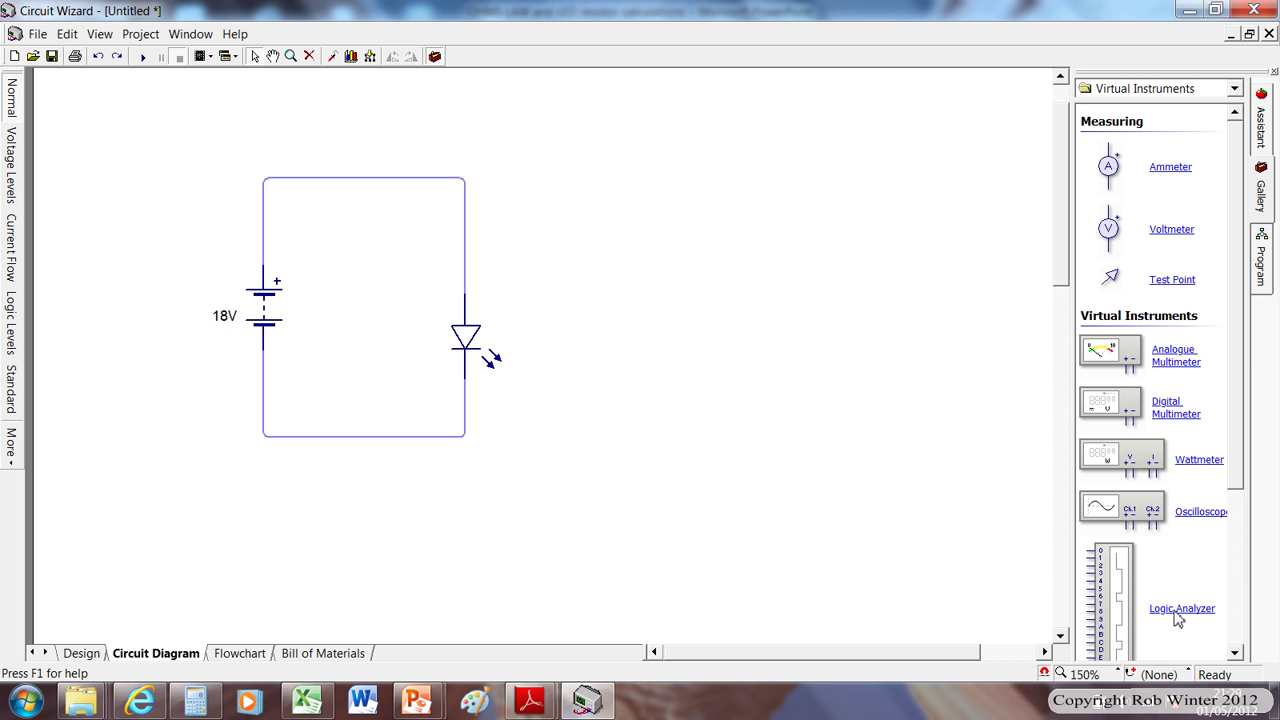
left_click_drag(1112, 172, 585, 418)
mouse_move(440, 400)
left_mouse_down()
mouse_move(500, 422)
mouse_move(509, 443)
mouse_move(264, 536)
mouse_move(264, 352)
left_mouse_up()
key("Delete")
Set the battery to 9V in Battery Properties, updating its caption
double_click(242, 333)
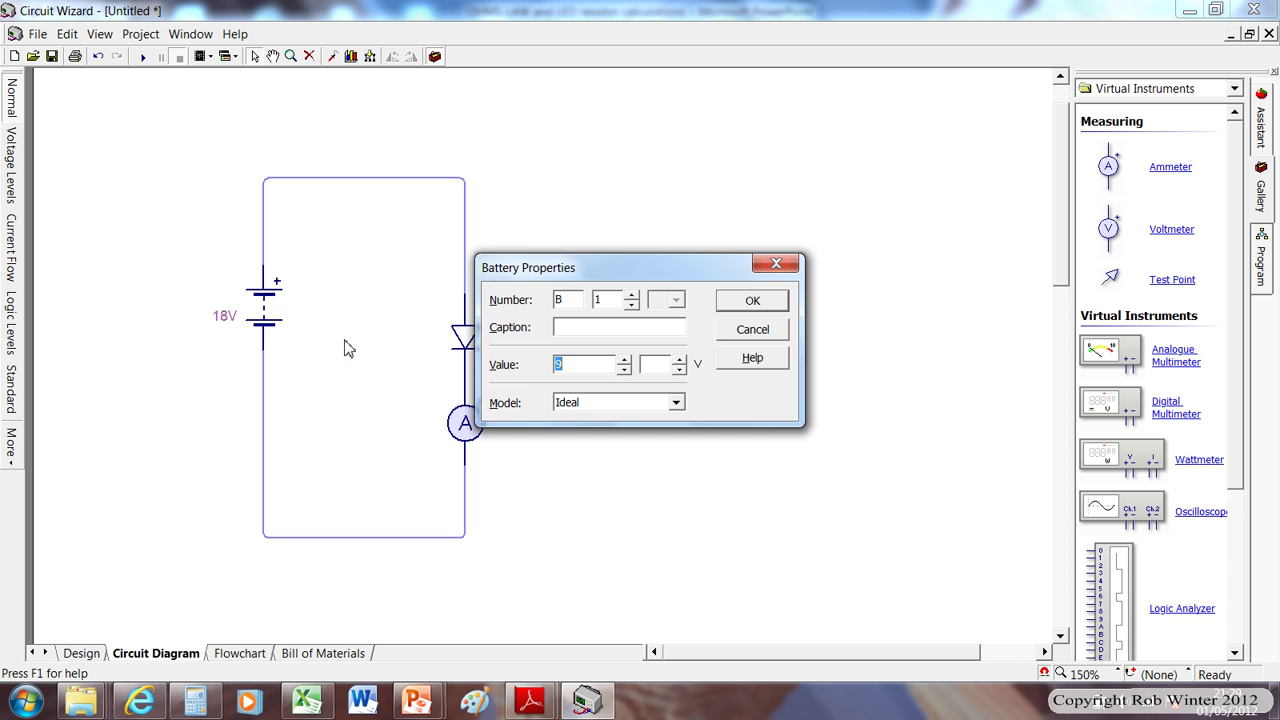
left_click(752, 300)
double_click(268, 328)
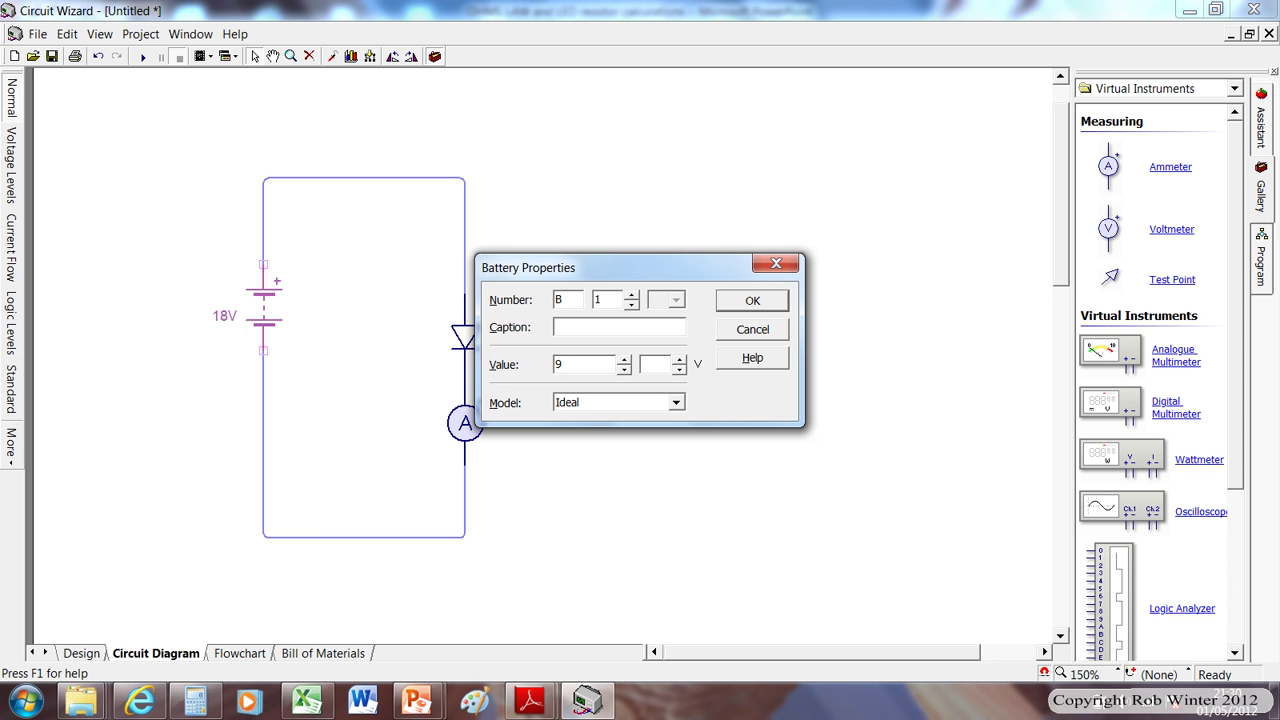
left_click(633, 334)
type("9vv")
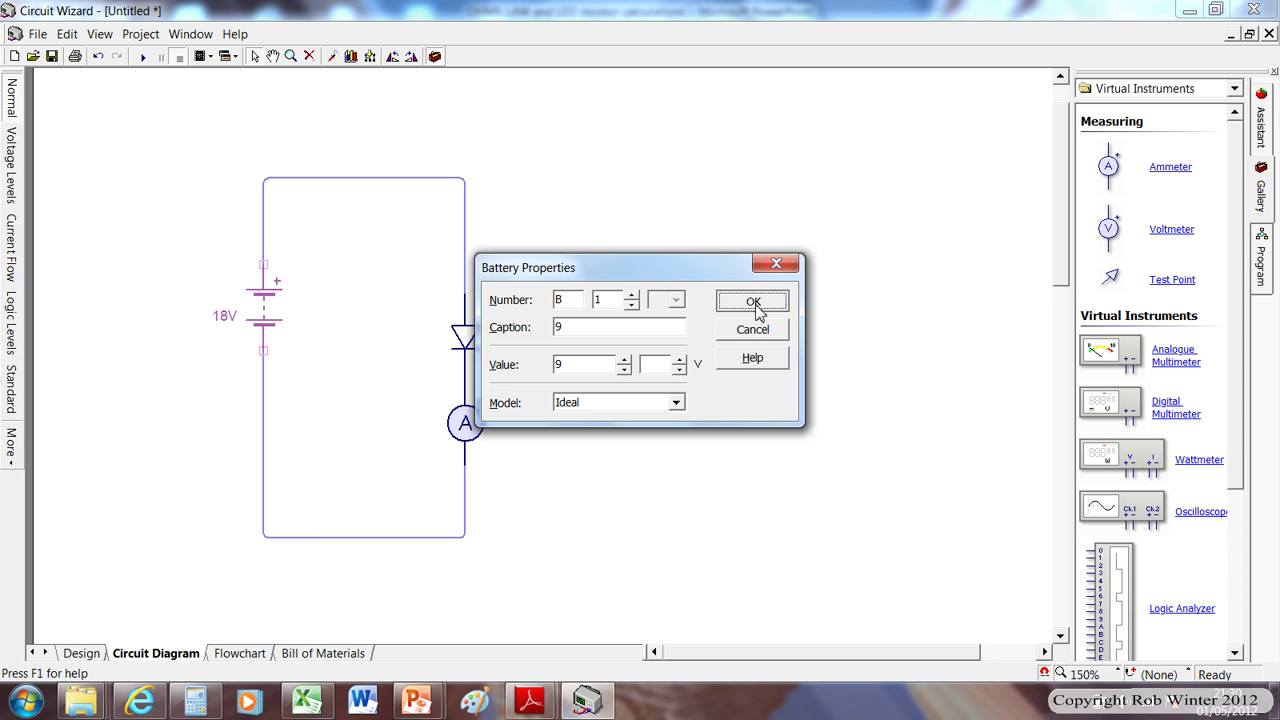
left_click(755, 302)
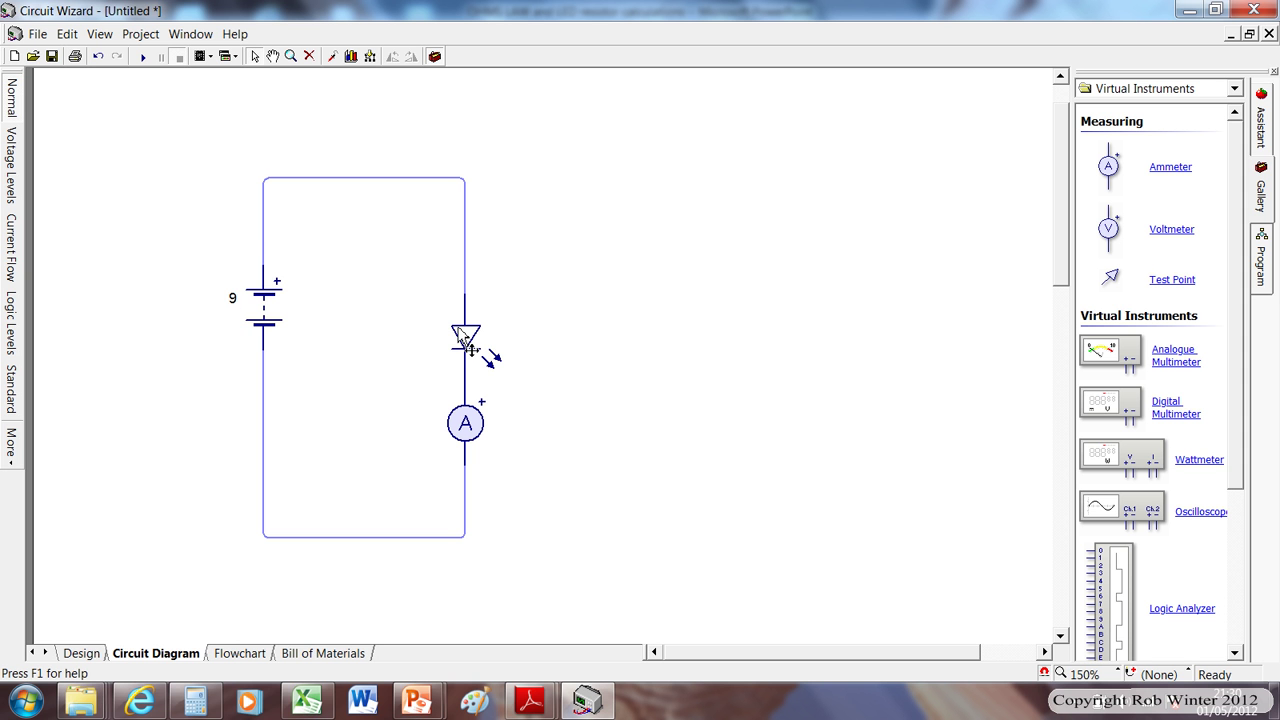
Move the LED higher, then run and stop the simulation to show the unprotected LED blowing
left_click_drag(470, 348, 470, 306)
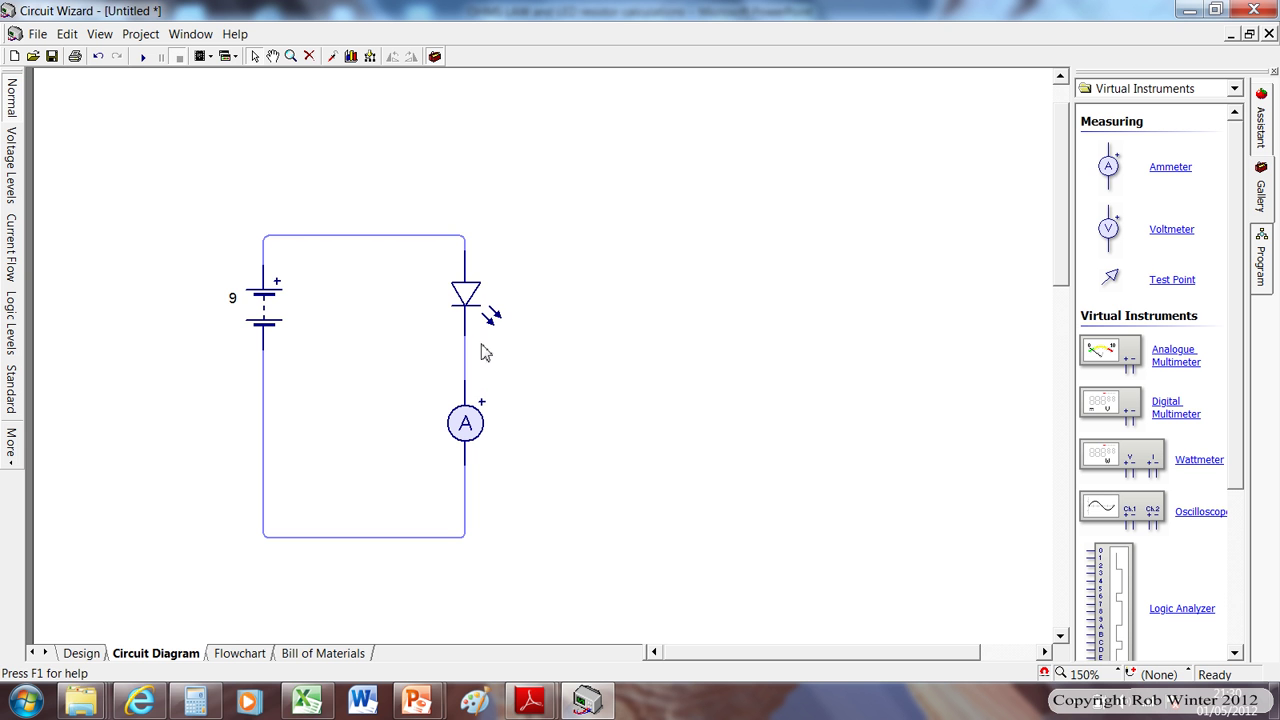
left_click(143, 57)
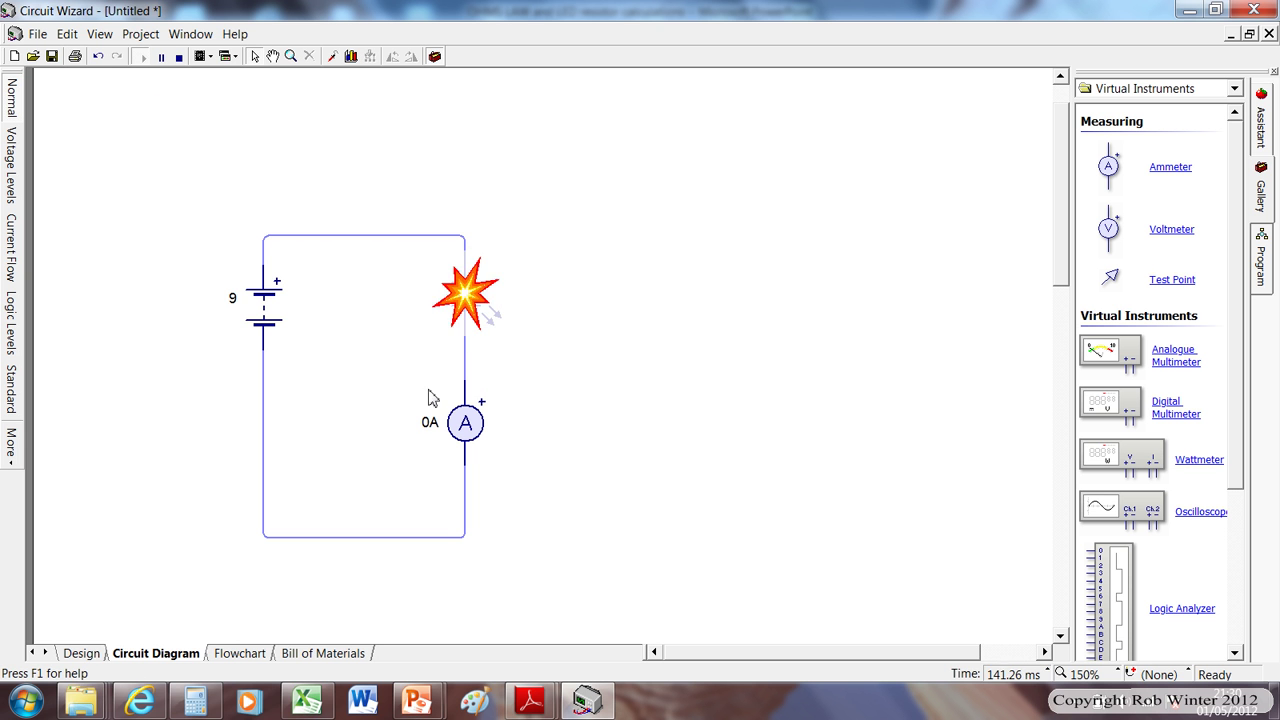
left_click(180, 58)
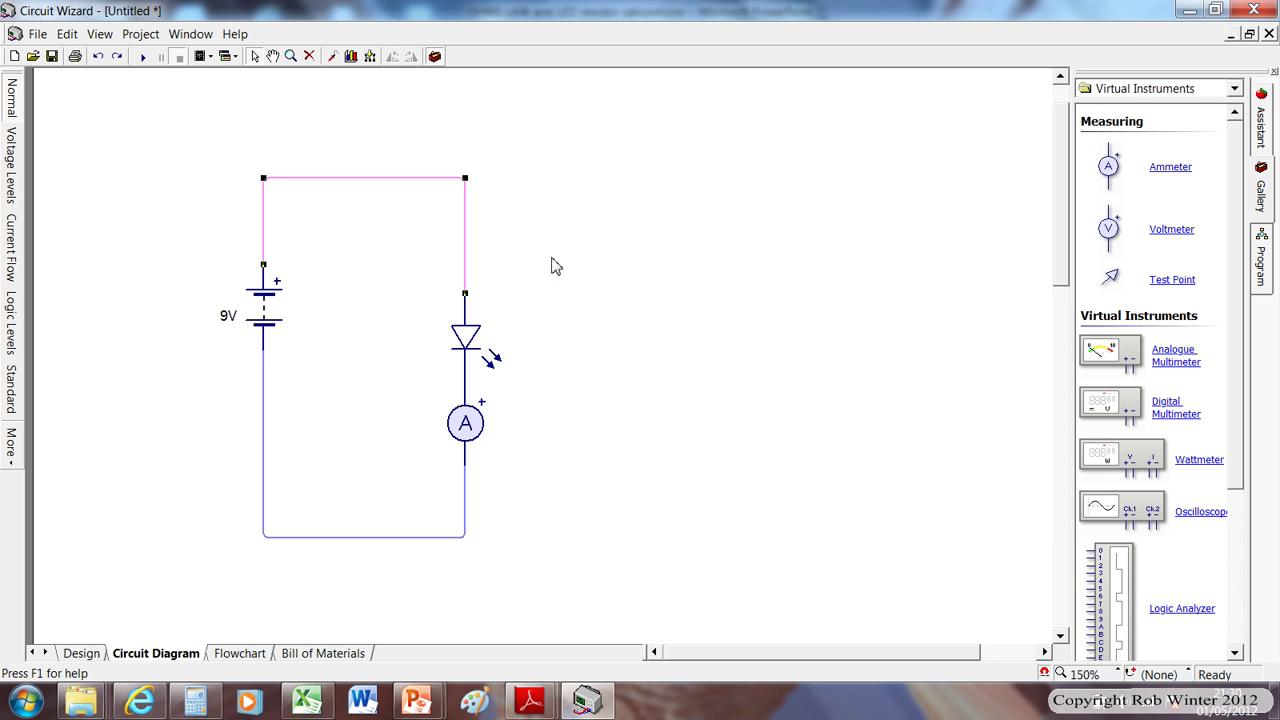
Place a resistor above the LED and wire its top lead to the battery's positive terminal
left_click(1234, 88)
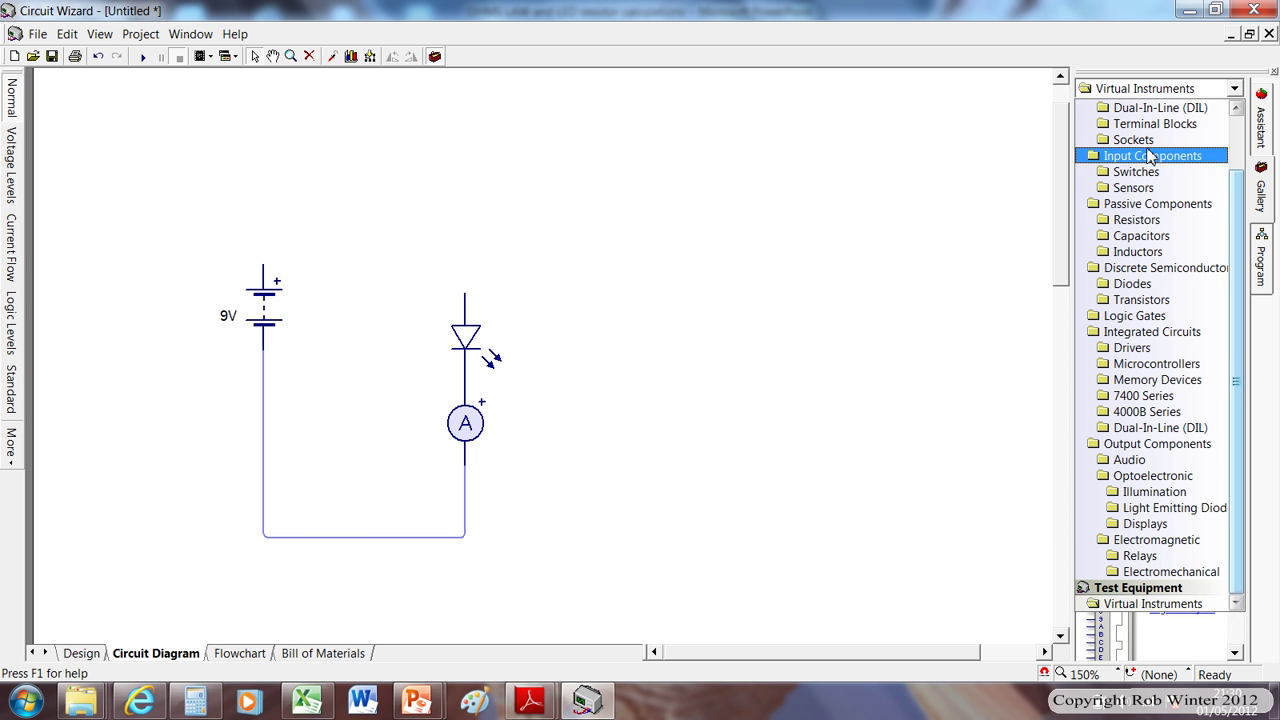
left_click(1165, 220)
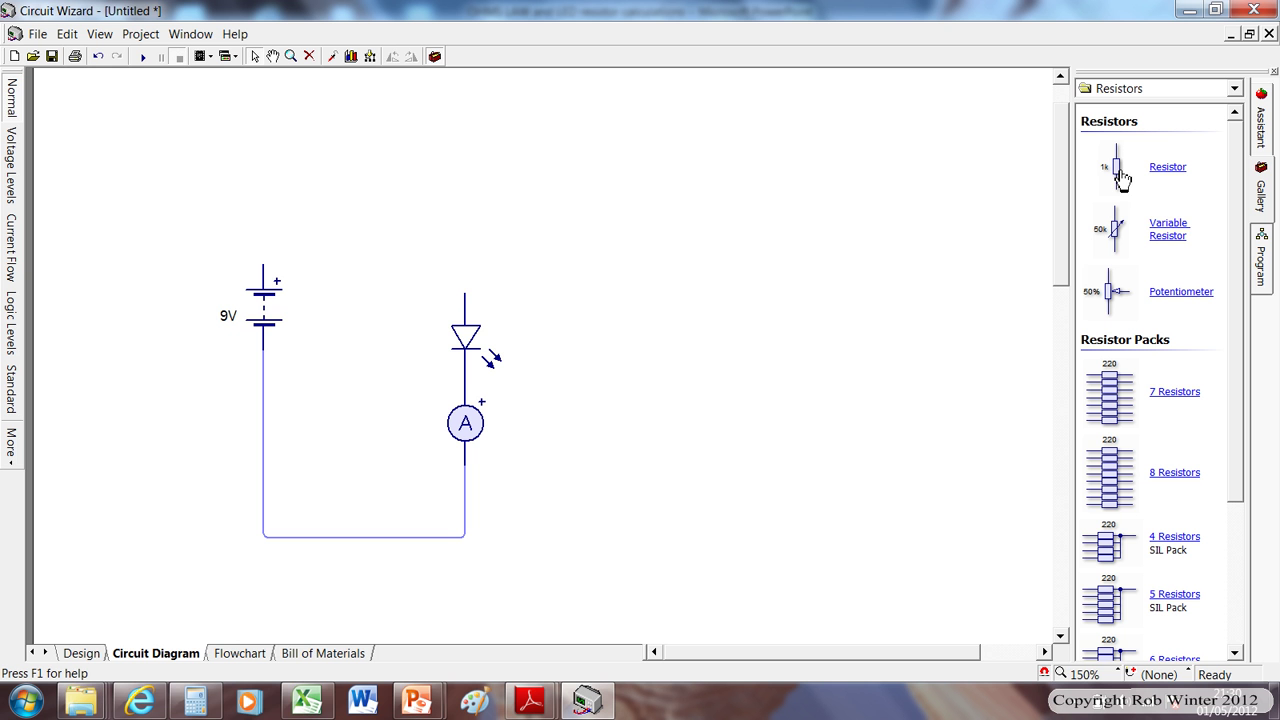
left_click_drag(1116, 178, 455, 270)
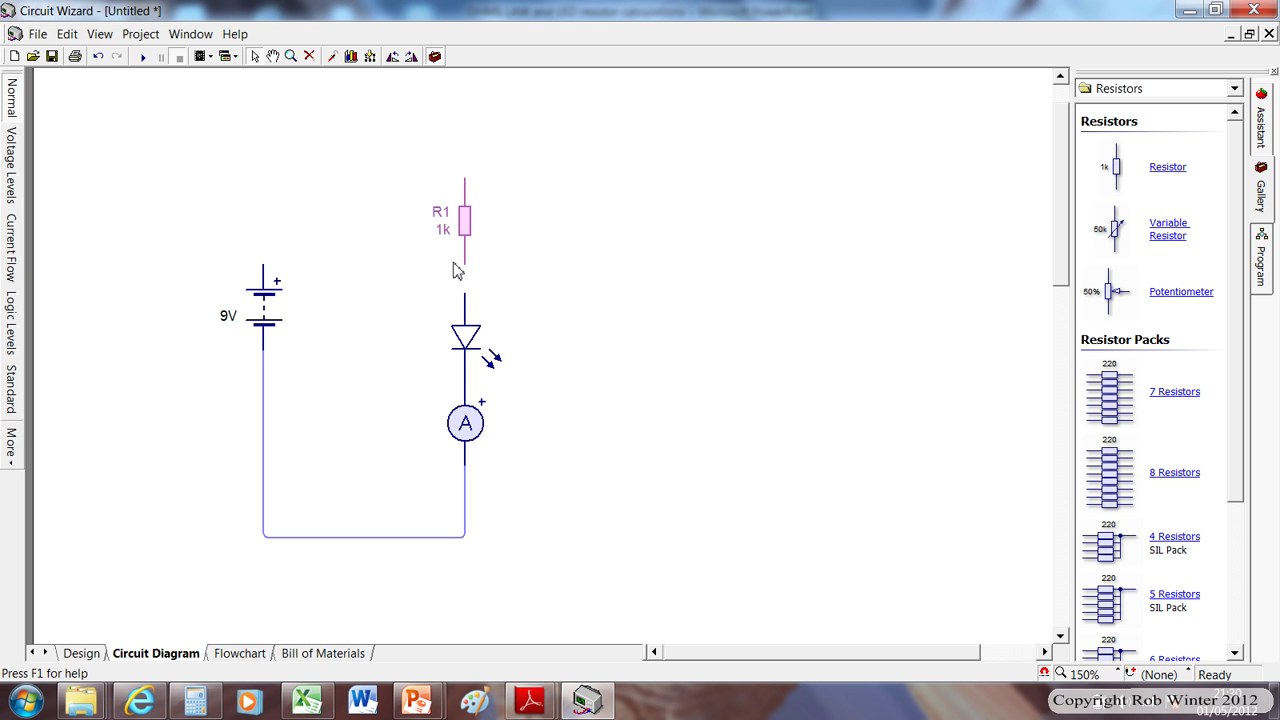
left_click(465, 298)
mouse_move(465, 178)
left_mouse_down()
mouse_move(443, 149)
mouse_move(336, 125)
mouse_move(263, 230)
mouse_move(263, 266)
left_mouse_up()
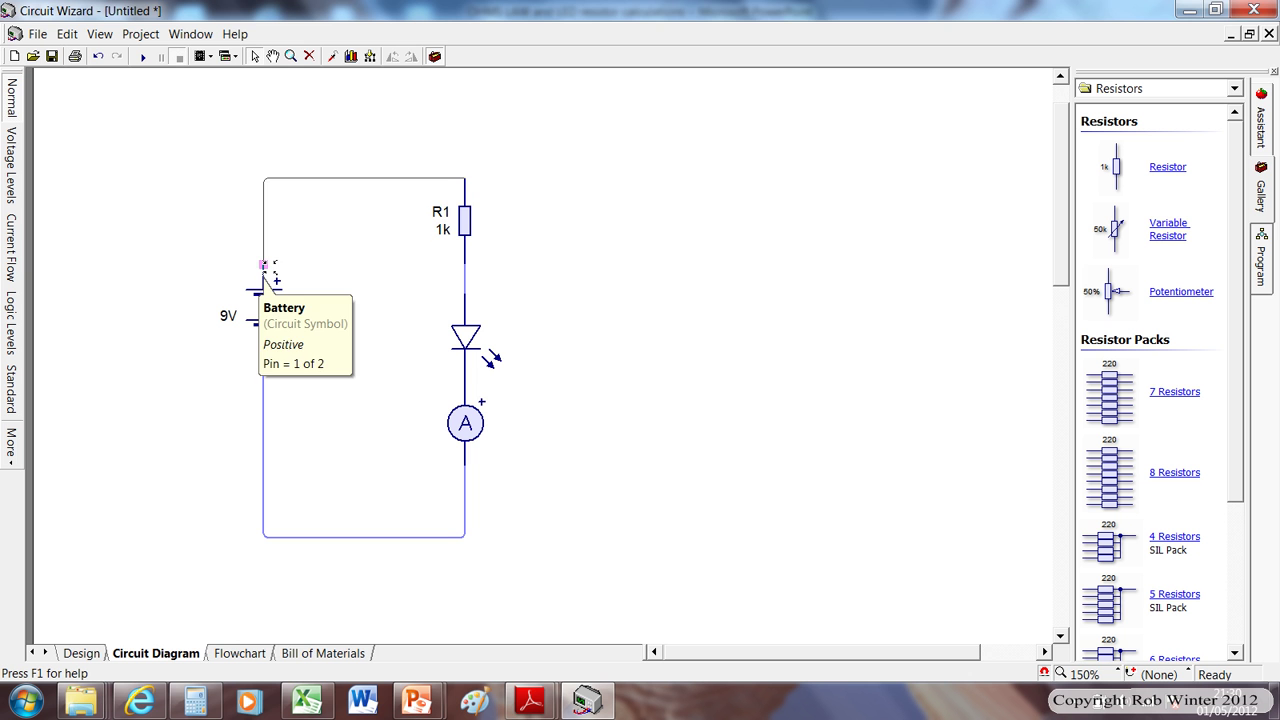
left_click(467, 222)
Set R1 to 230 Ω and run the simulation, lighting the LED at 20.62mA
double_click(467, 222)
left_click_drag(589, 362, 530, 373)
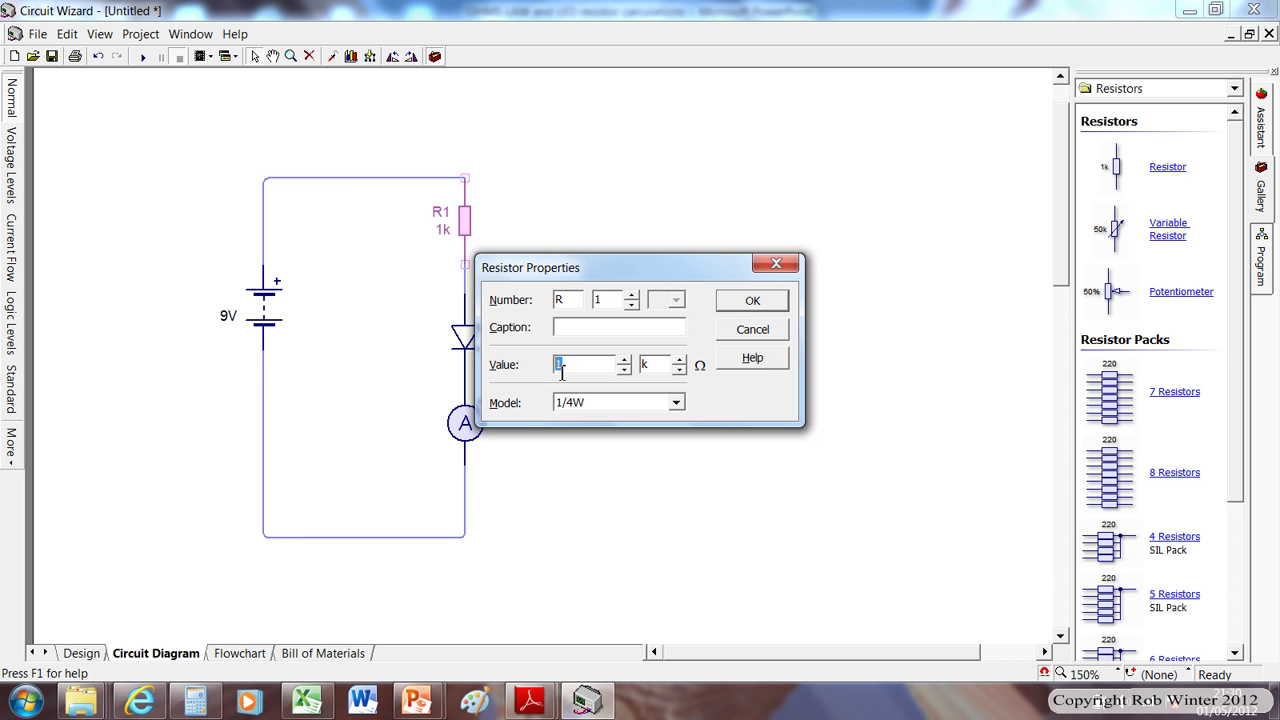
type("230")
left_click(679, 369)
left_click(752, 300)
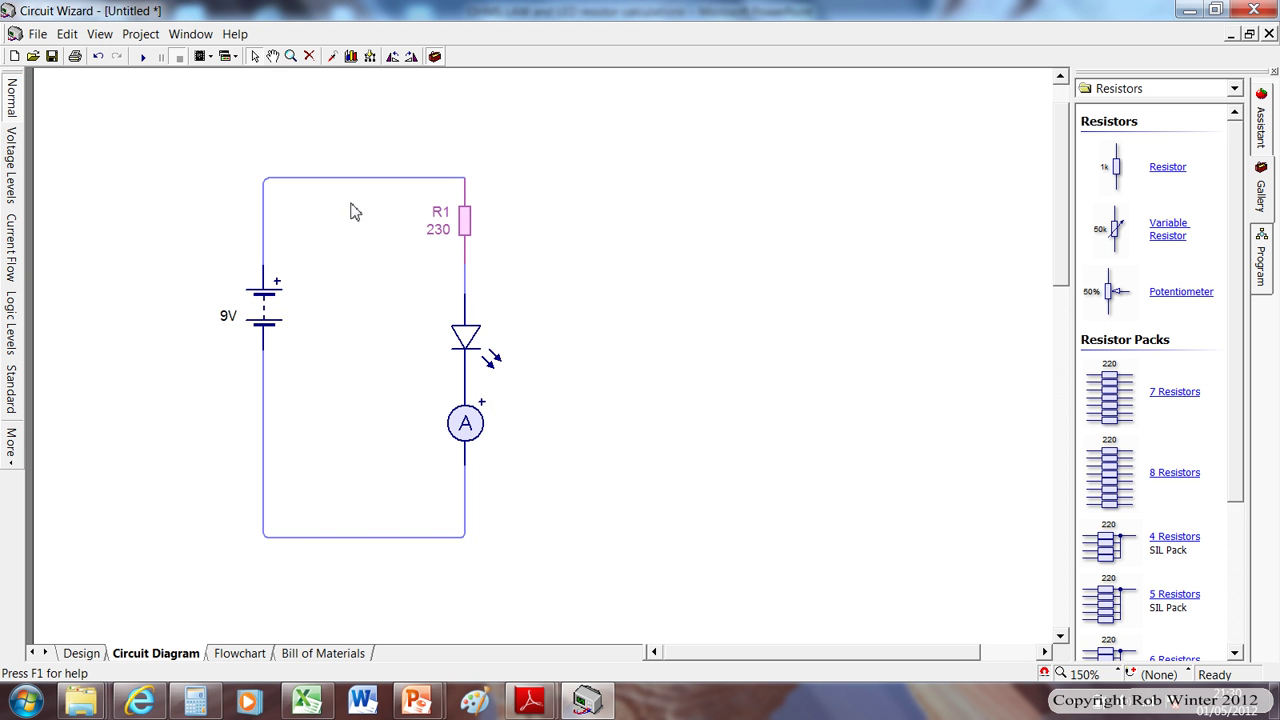
left_click(143, 57)
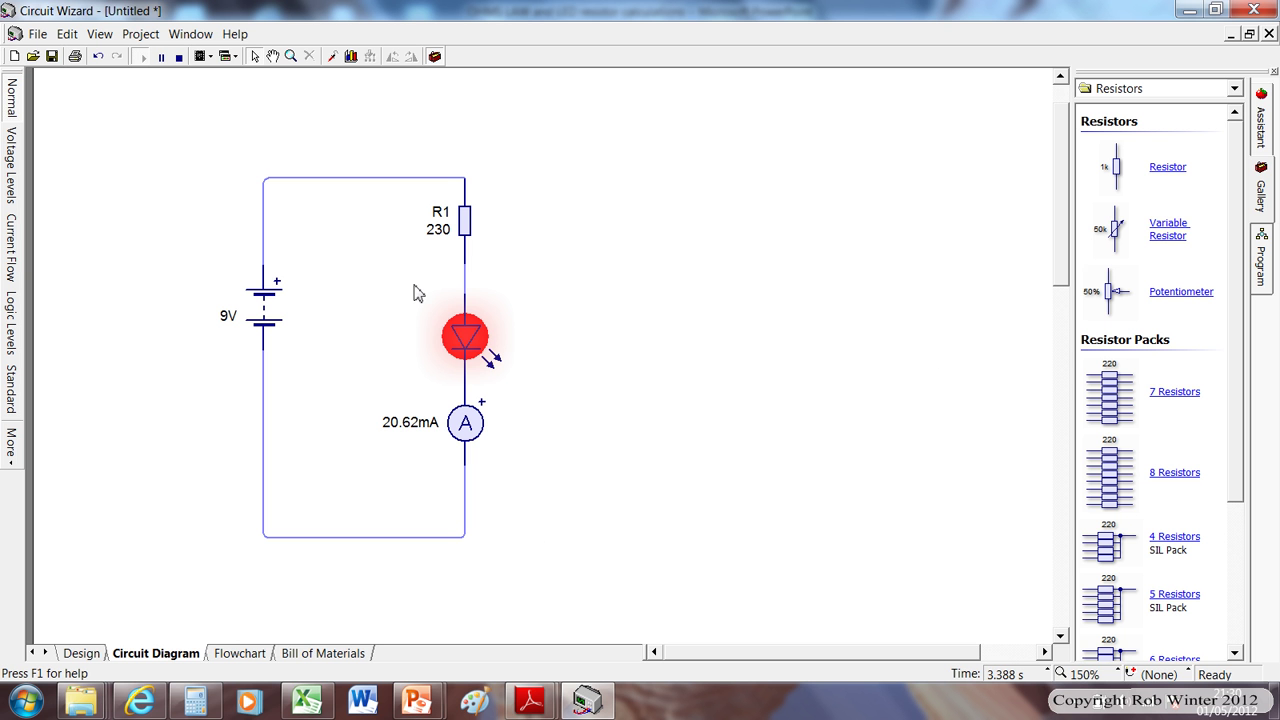
left_click(1234, 88)
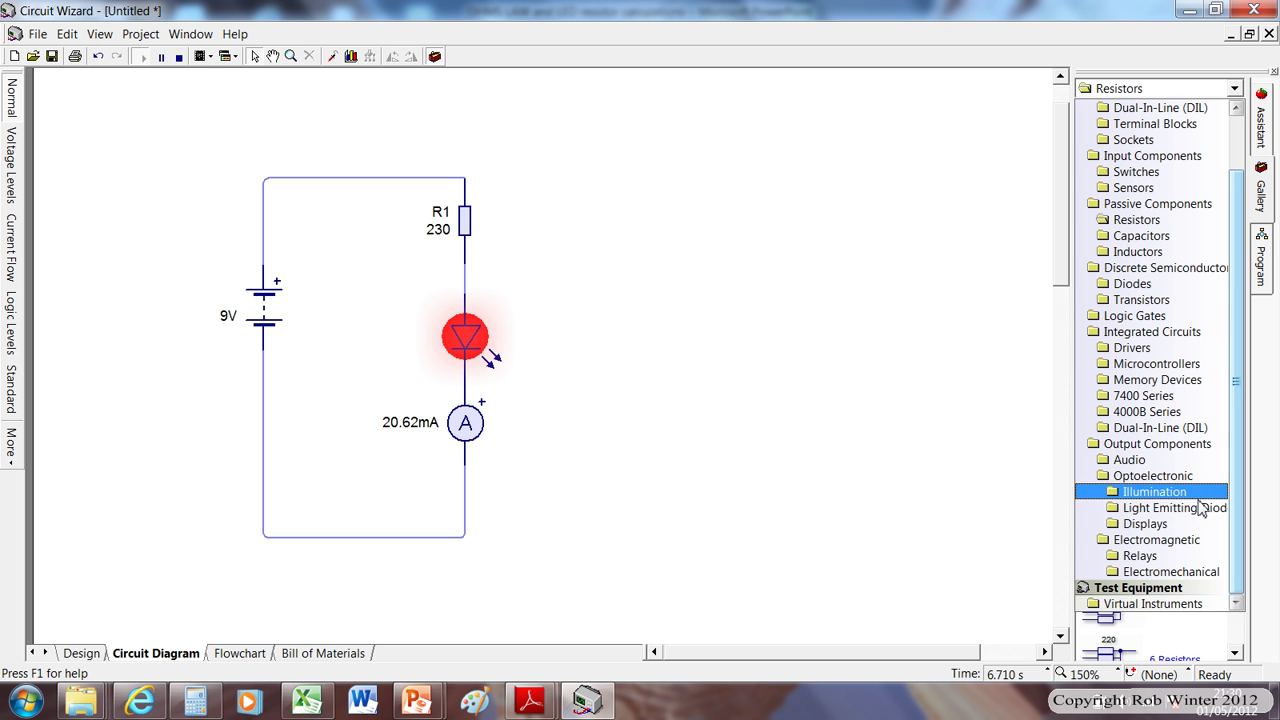
left_click(1192, 604)
Place a voltmeter beside the LED, nudge the ammeter lower, and wire the voltmeter across the LED
left_click_drag(760, 320, 583, 342)
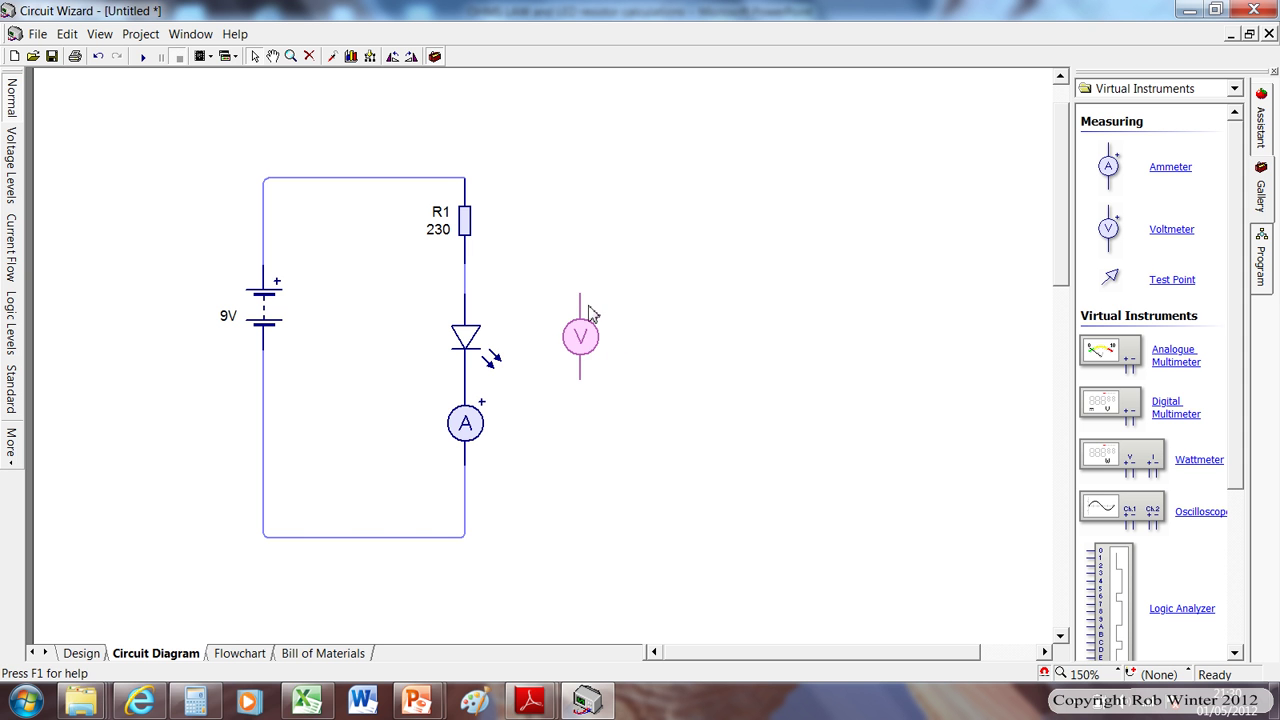
left_click_drag(479, 438, 480, 466)
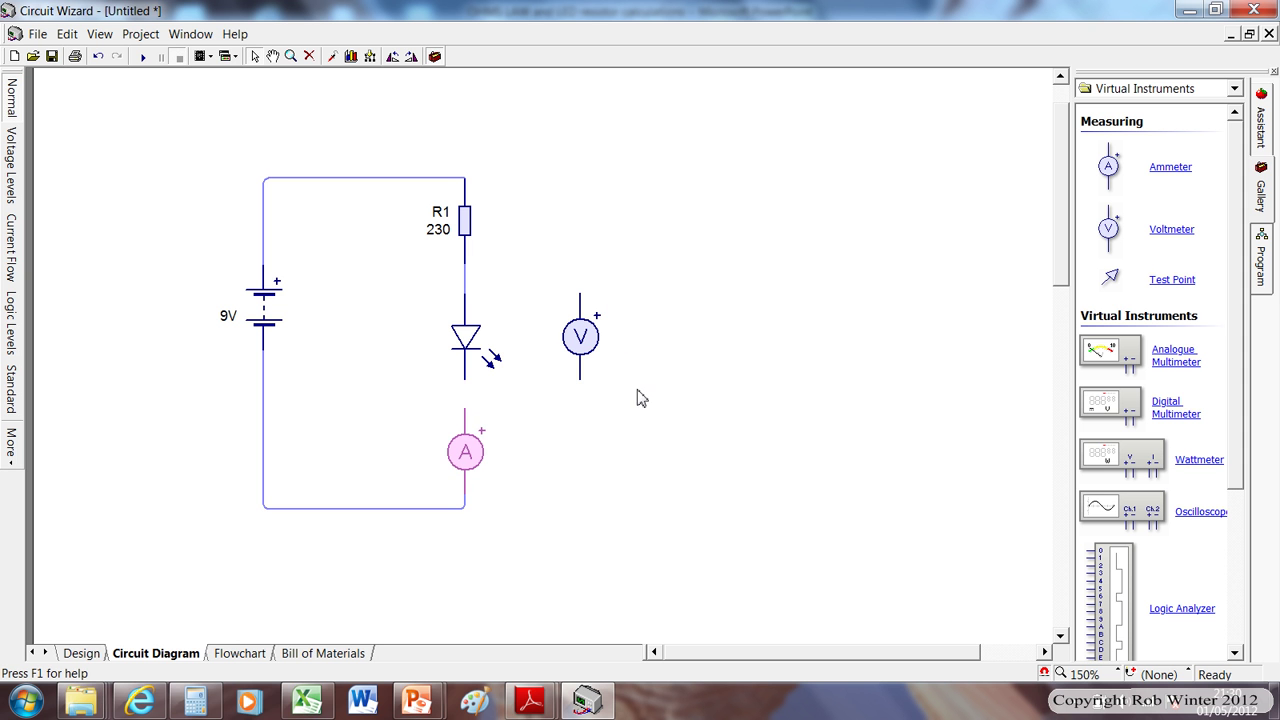
left_click(466, 393)
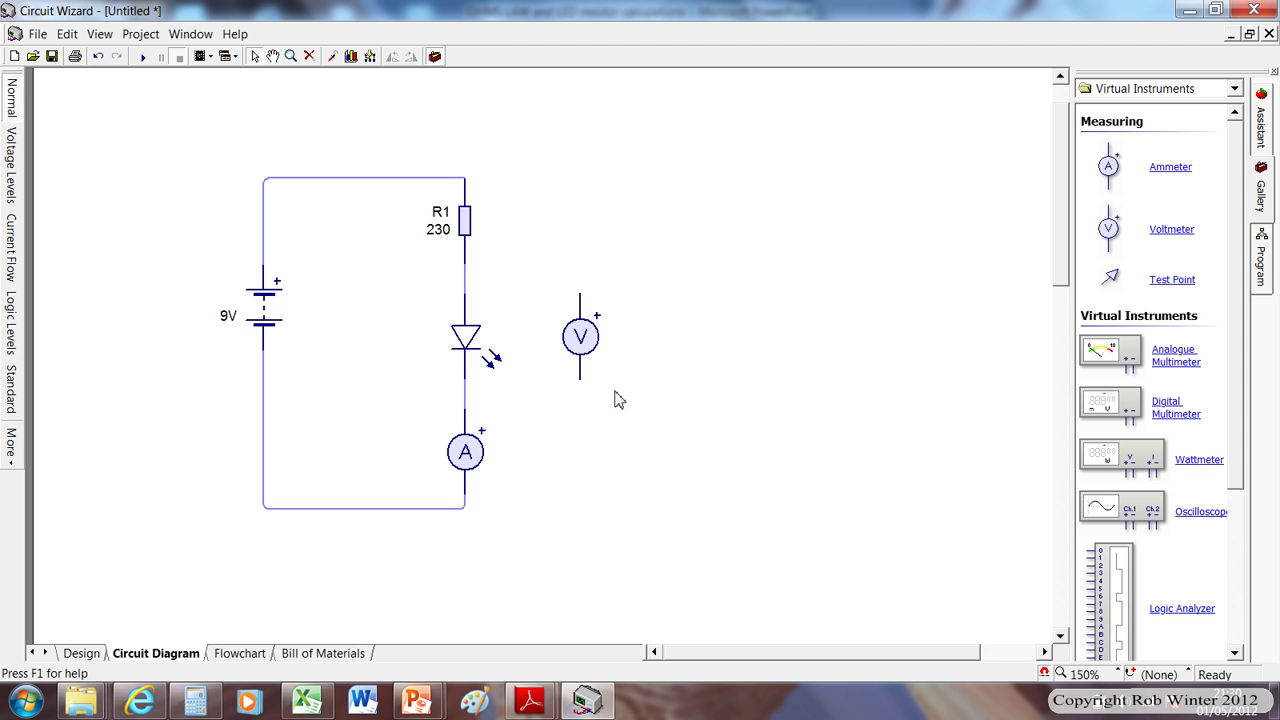
mouse_move(579, 347)
left_mouse_down()
mouse_move(472, 266)
mouse_move(472, 283)
mouse_move(613, 338)
mouse_move(582, 345)
left_mouse_up()
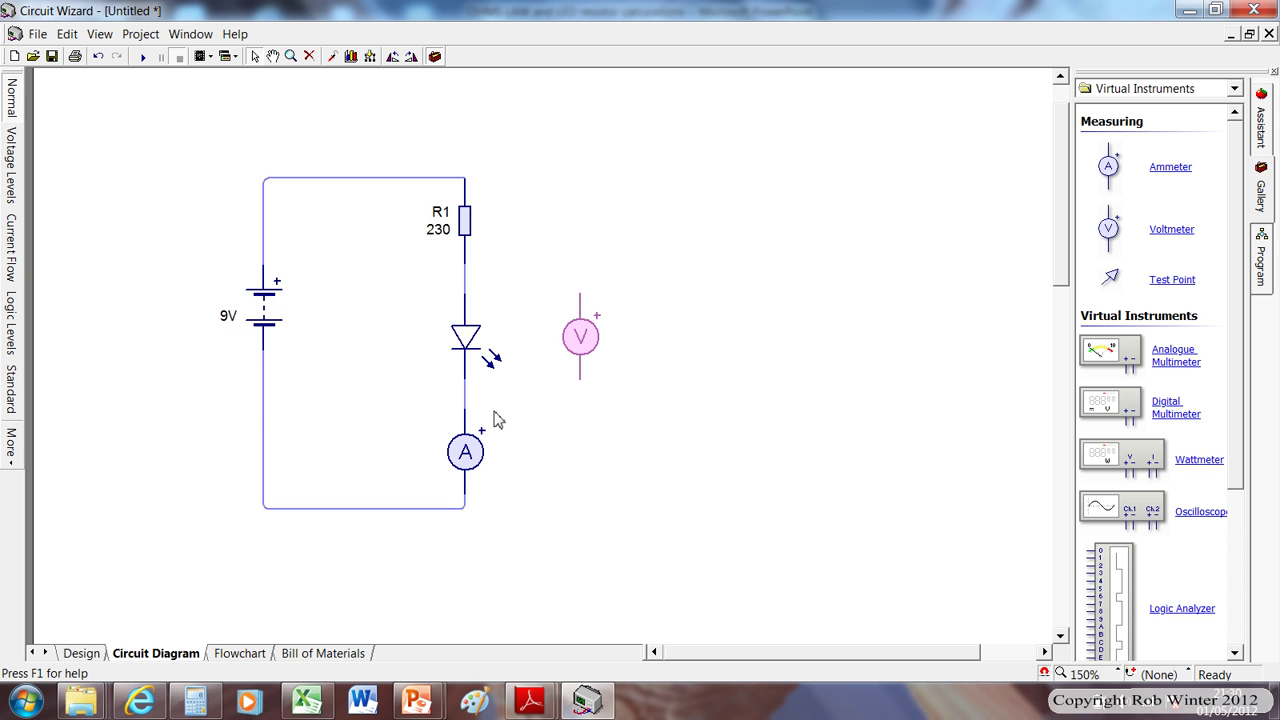
left_click_drag(580, 295, 465, 293)
left_click_drag(580, 378, 466, 380)
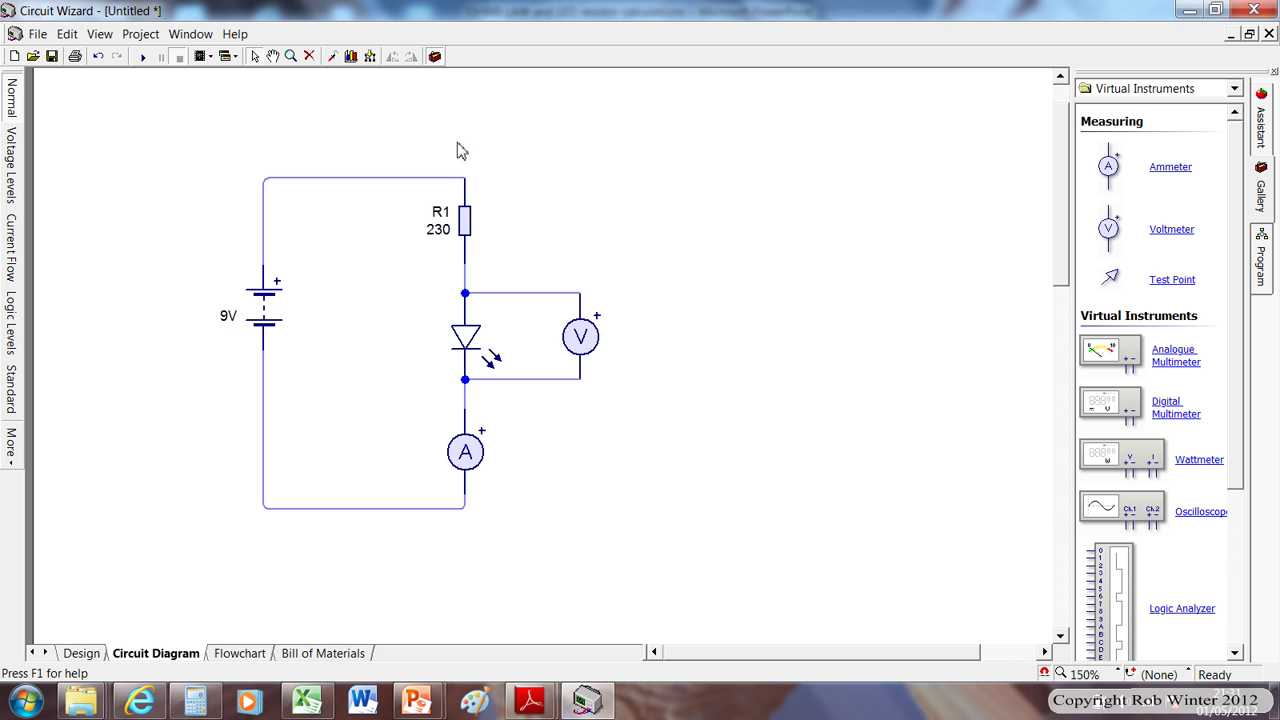
Run and stop to read the meters, then rewire the voltmeter's top lead to R1's top node
left_click(142, 58)
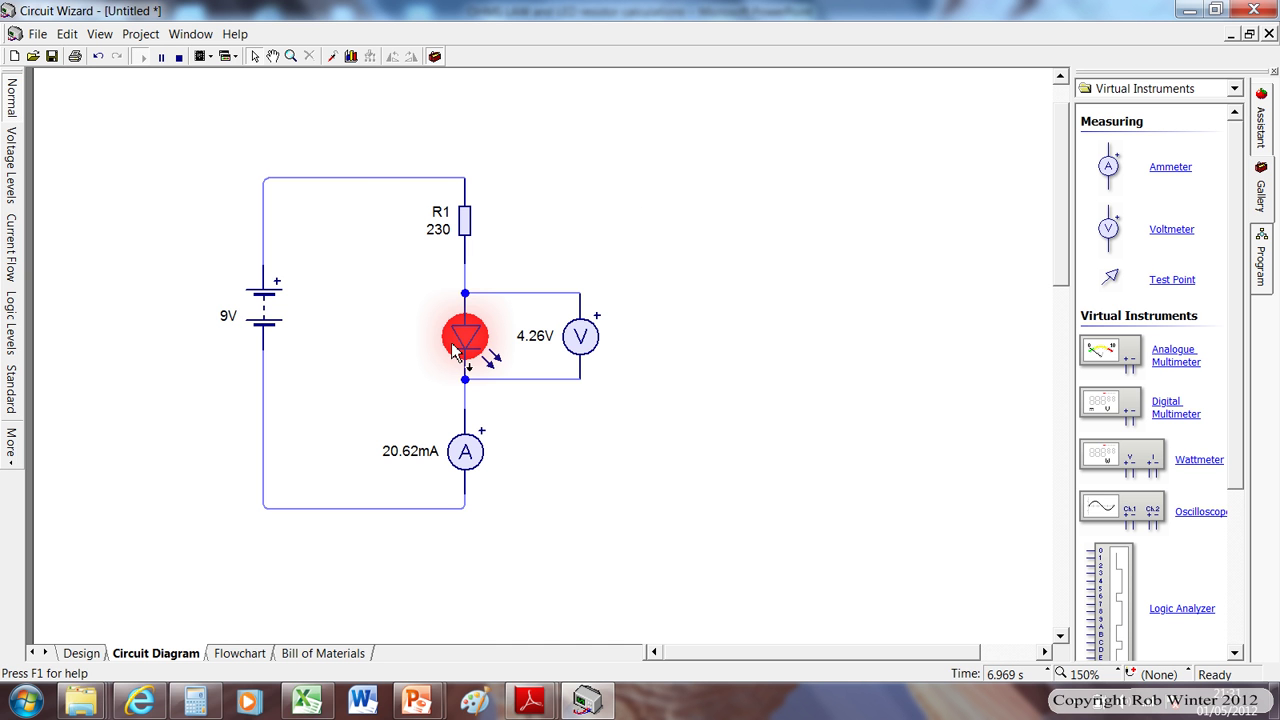
left_click(179, 56)
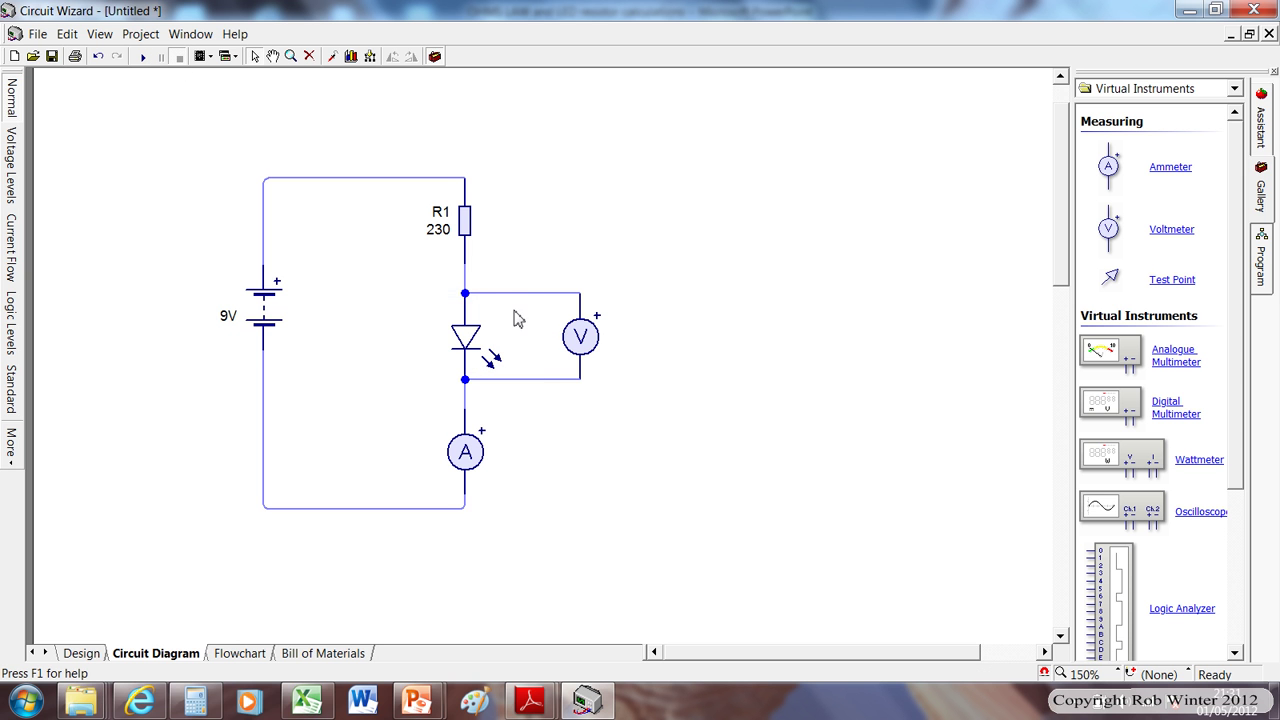
left_click(537, 316)
key("Delete")
left_click_drag(580, 293, 465, 178)
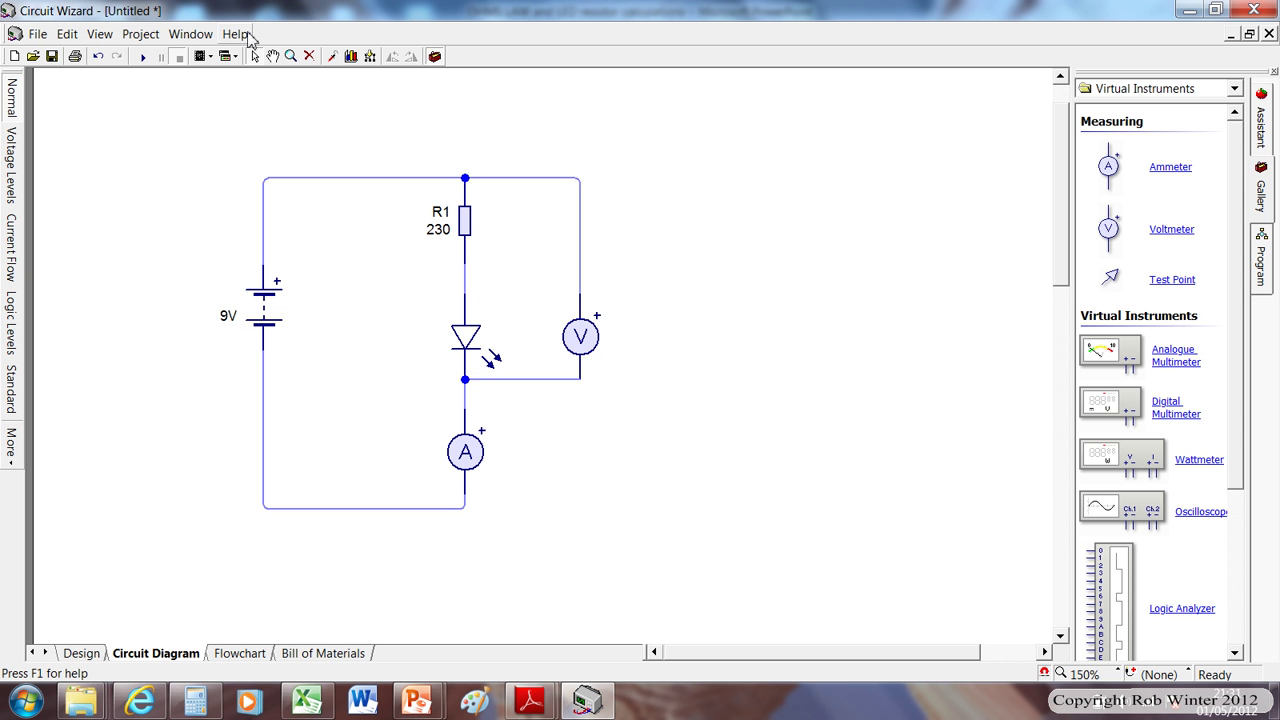
Run the simulation and check R1 and the voltmeter: 9.00V across R1 and LED, 20.62mA on the ammeter
left_click(143, 56)
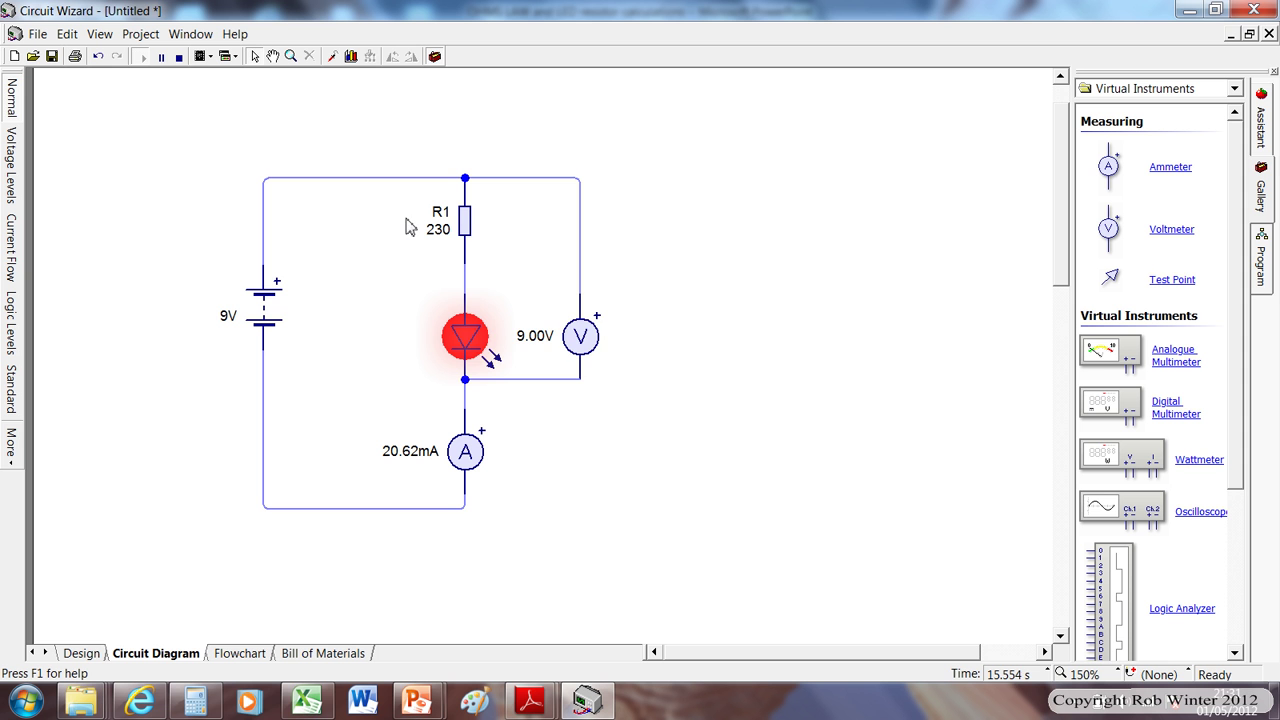
mouse_move(465, 229)
mouse_move(590, 342)
left_click(1076, 708)
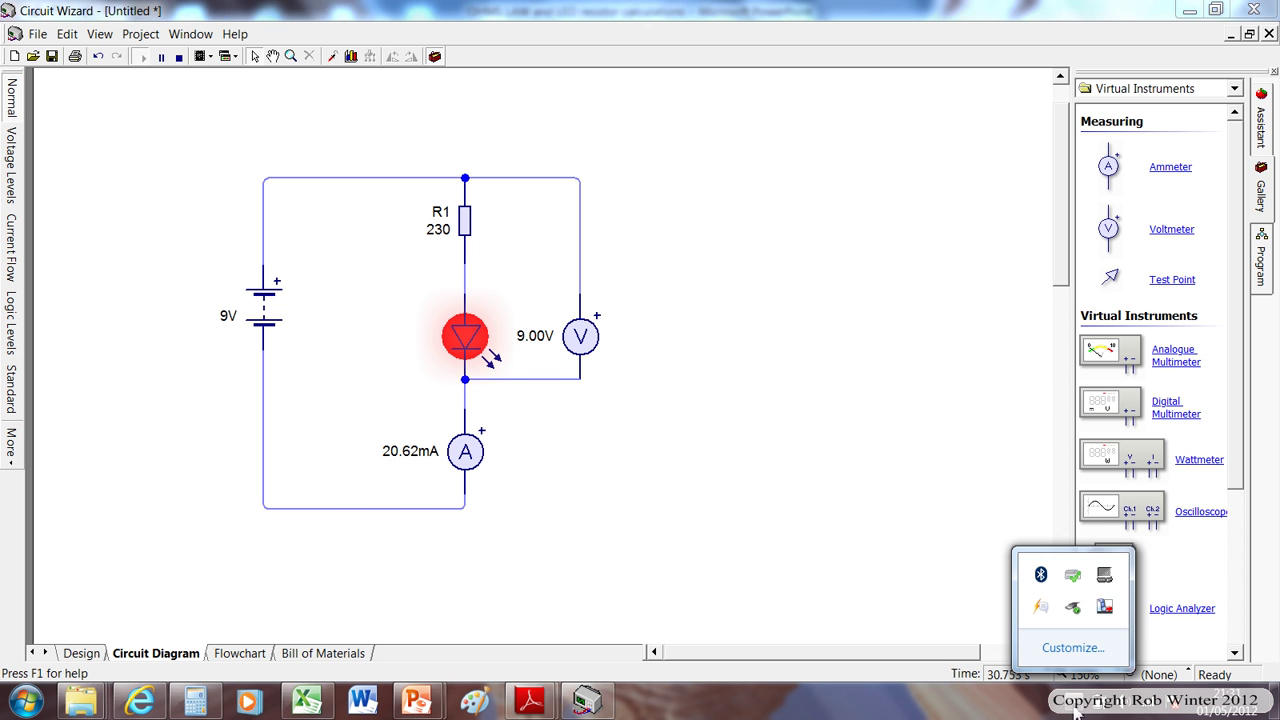
right_click(1101, 610)
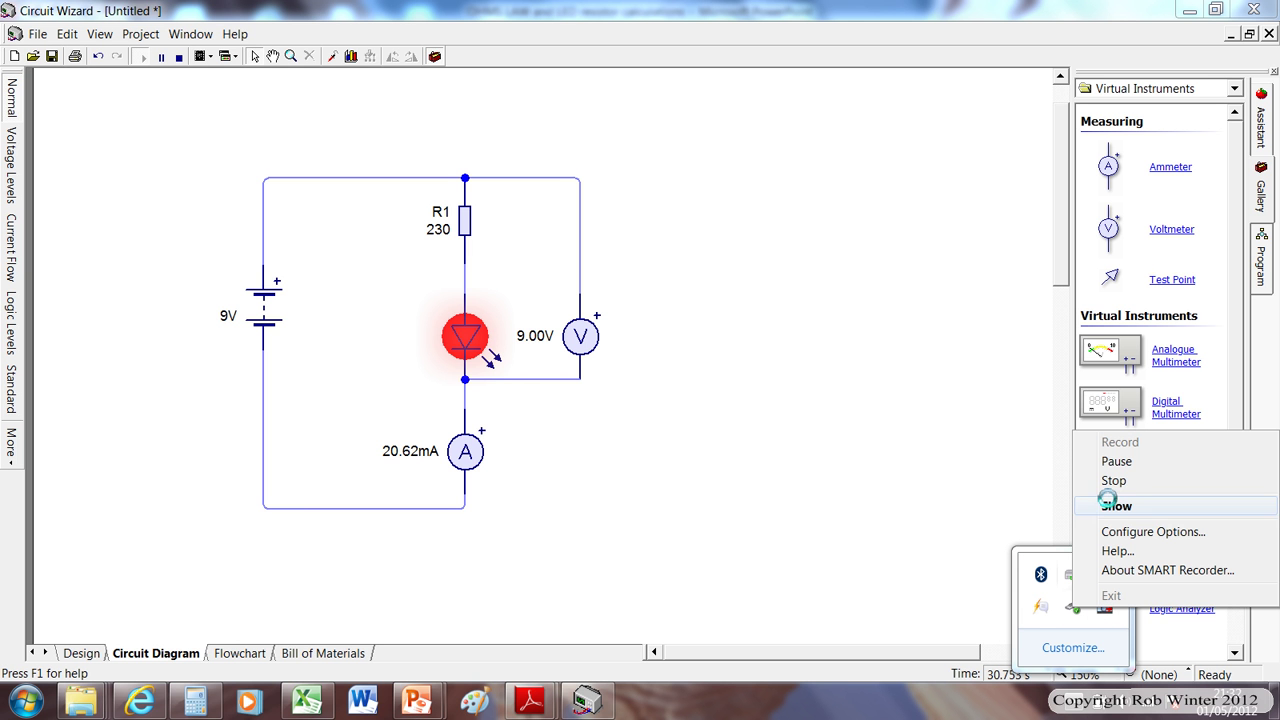